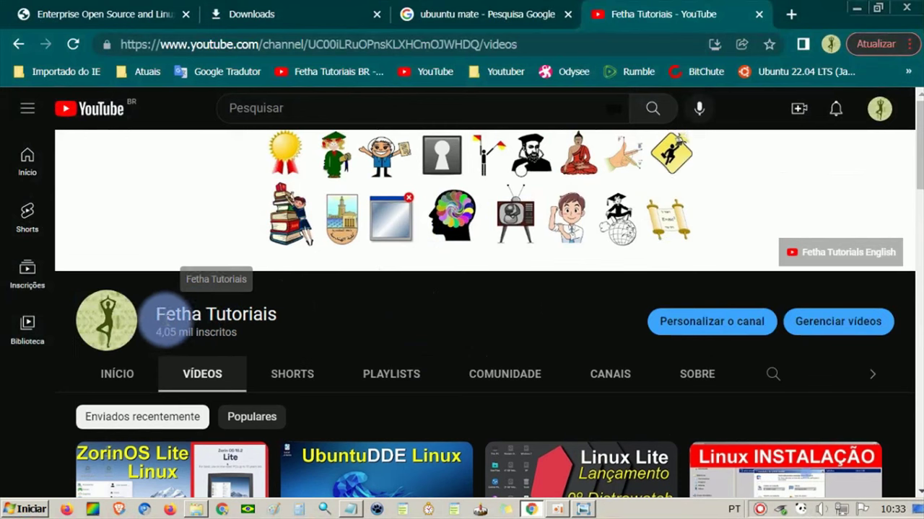
drag(154, 309, 193, 312)
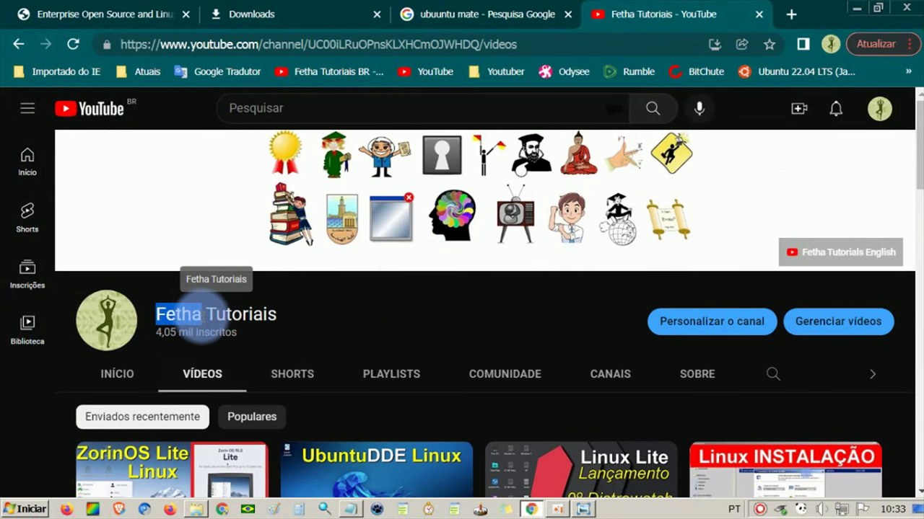
click(409, 306)
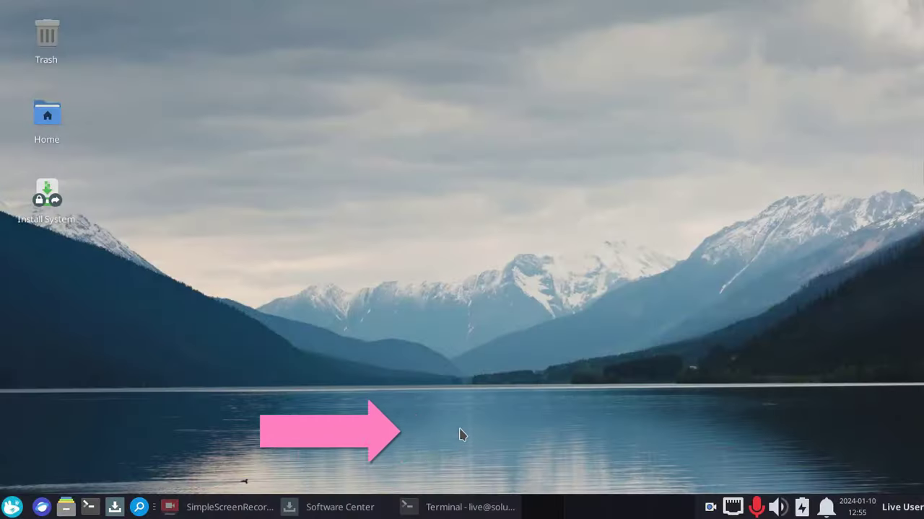
Bring up the Terminal, Software Center and SimpleScreenRecorder windows for review, and minimize the recorder window.
click(454, 509)
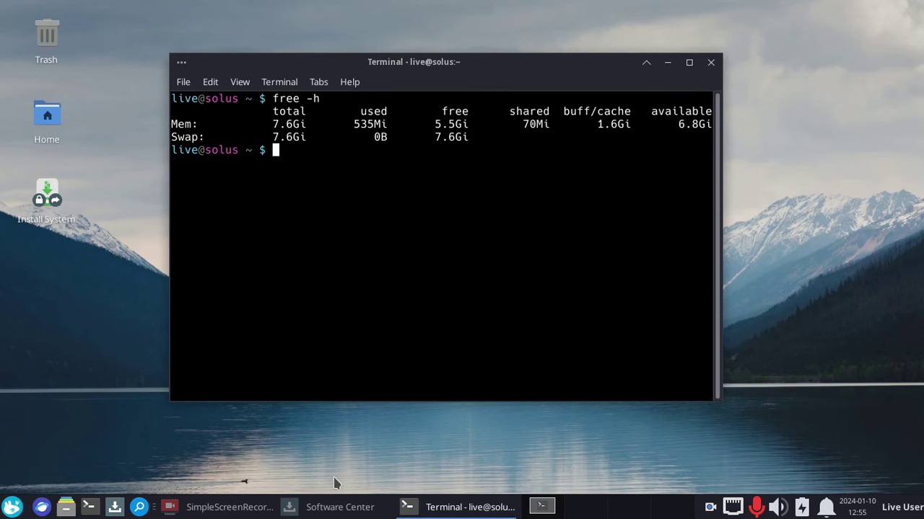
click(332, 508)
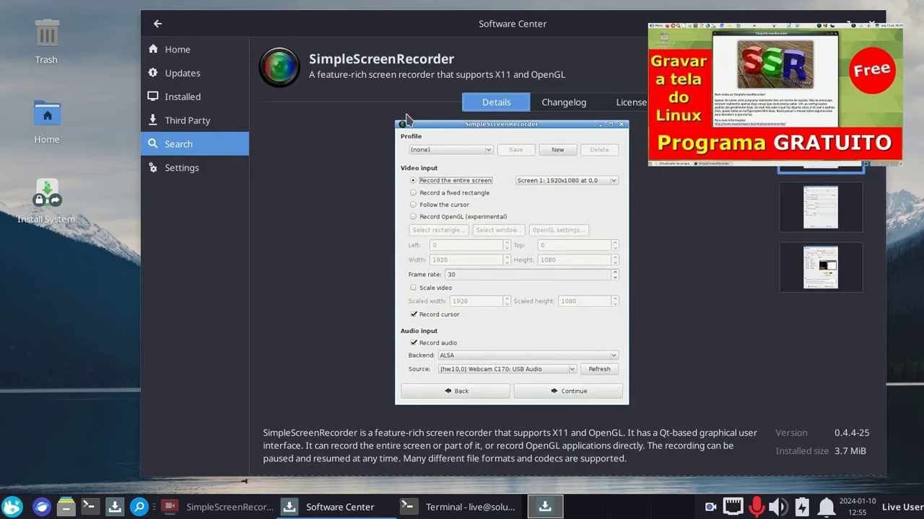
click(226, 509)
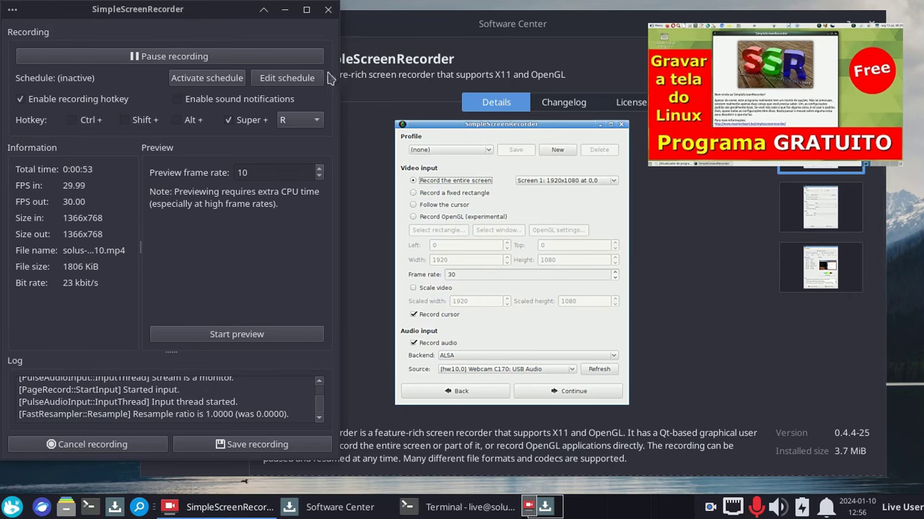
click(285, 10)
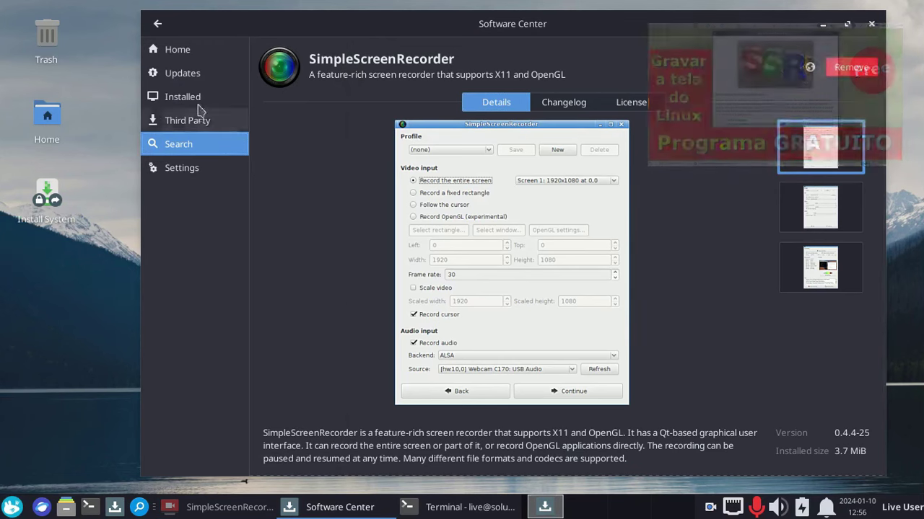
View the Software Center's home categories and return to the search results for "recorder".
click(183, 54)
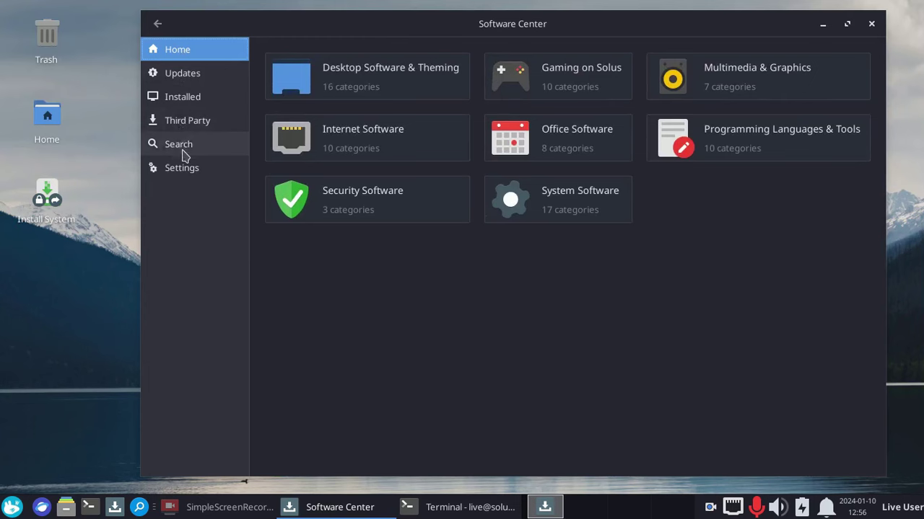
click(184, 150)
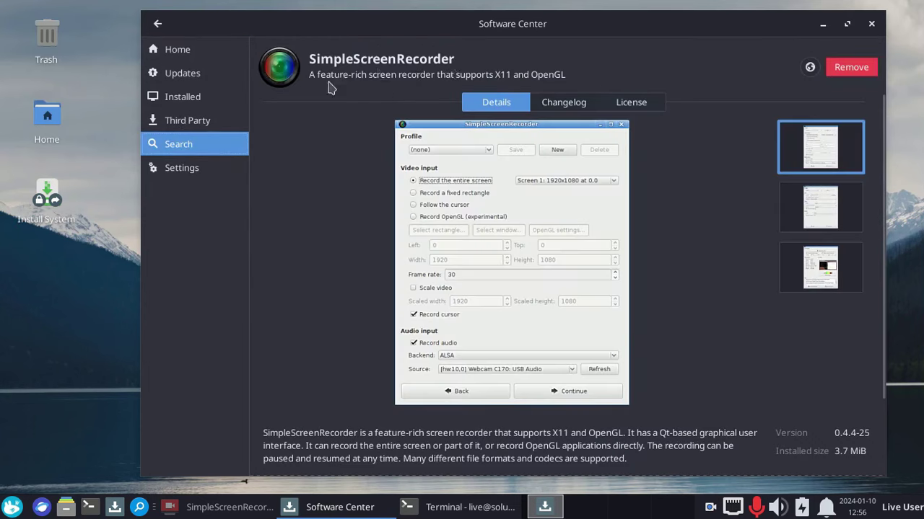
click(158, 23)
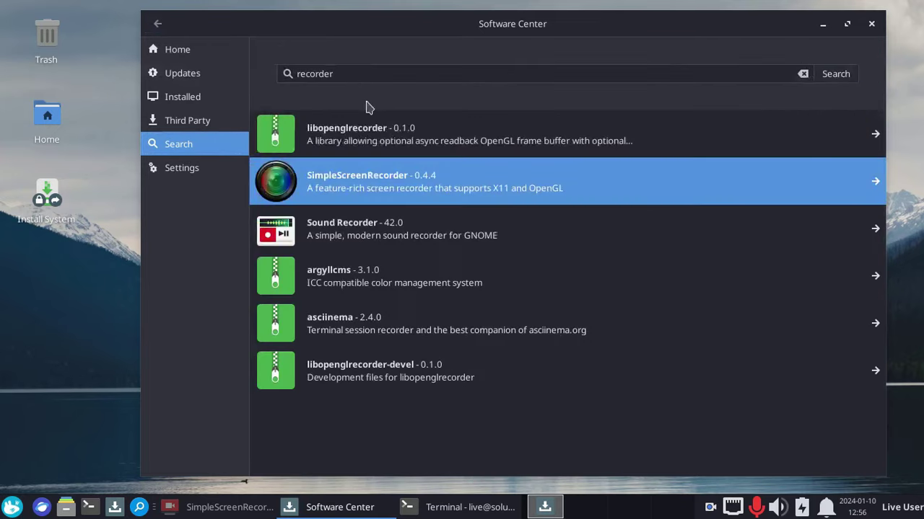
Search the Software Center for neofetch and install it together with its dependencies bdwgc and w3m.
click(365, 75)
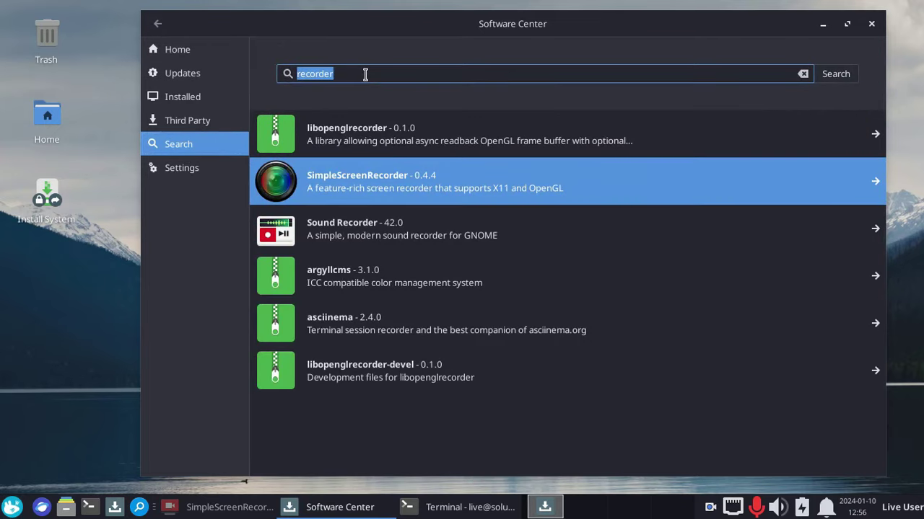
text(neofetch)
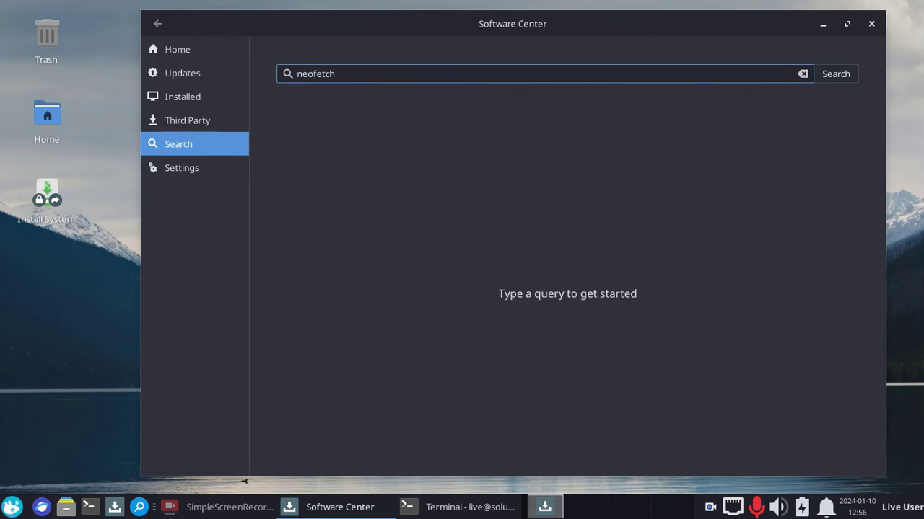
key(Return)
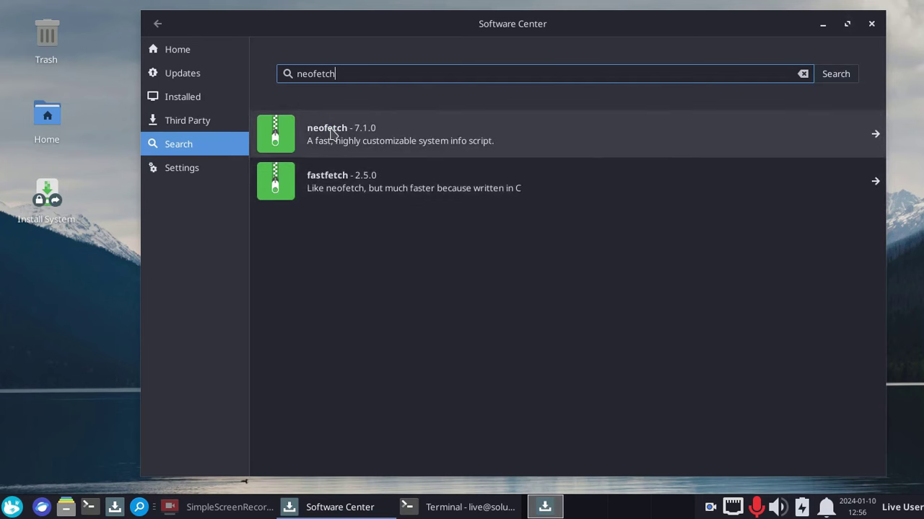
click(372, 134)
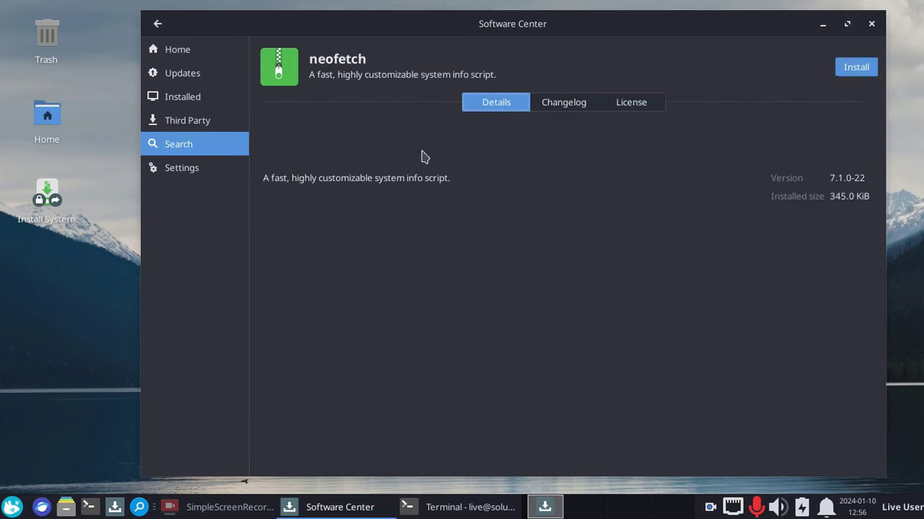
click(860, 75)
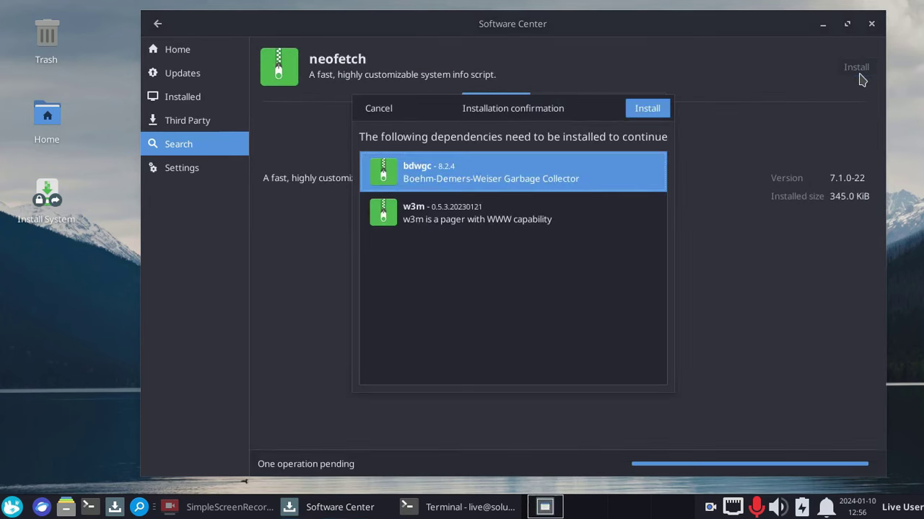
click(656, 110)
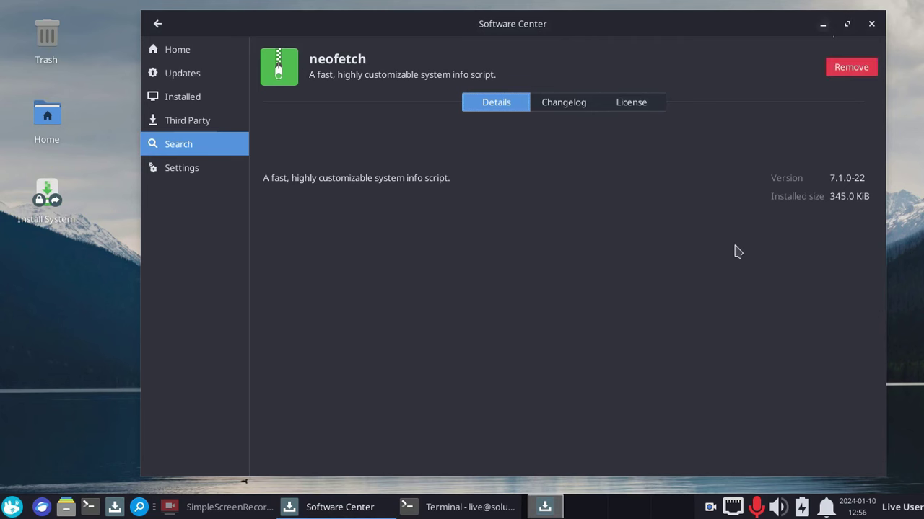
Switch to the terminal and run neofetch to show the system information.
click(822, 24)
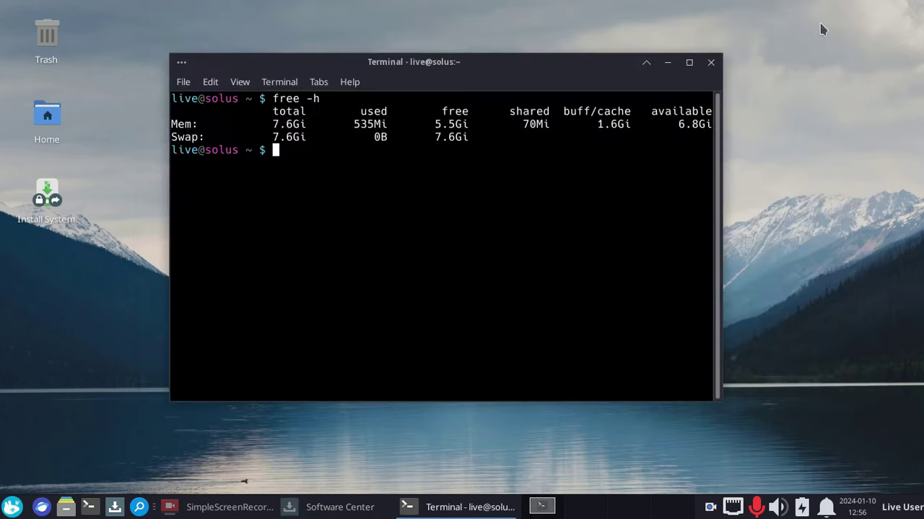
text(neofetch)
key(Return)
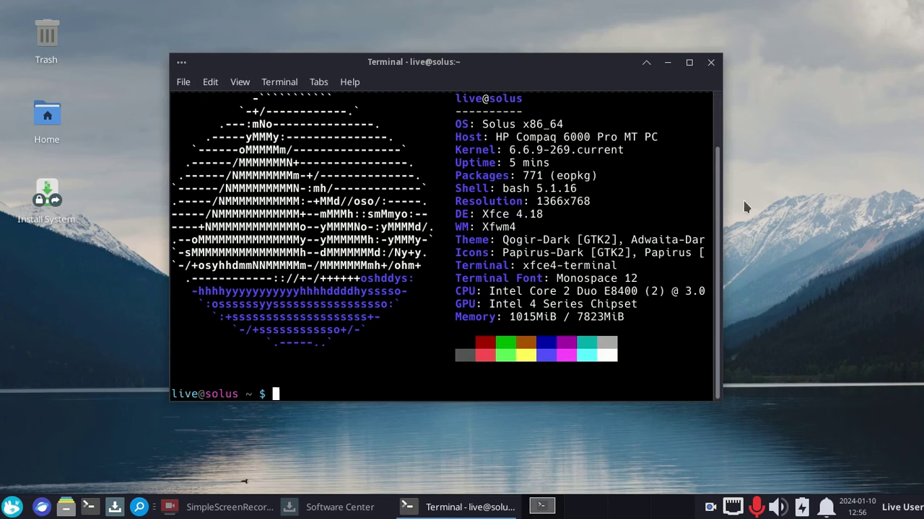
drag(719, 216, 720, 161)
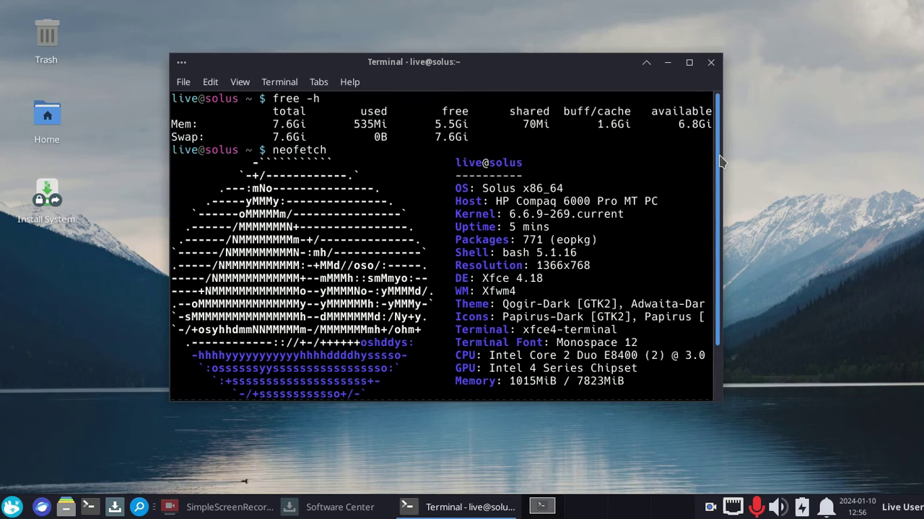
Return to the Software Center and list the web browsers available under Internet Software.
click(669, 63)
click(330, 505)
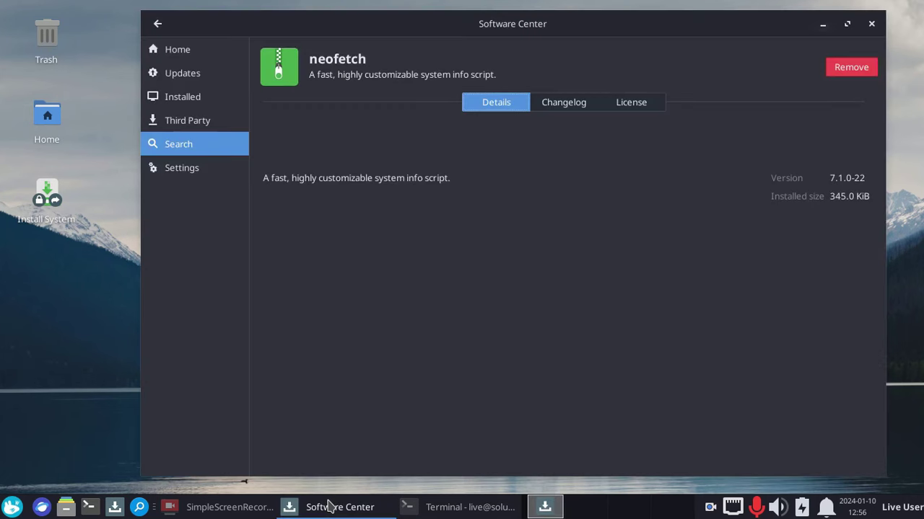
click(179, 50)
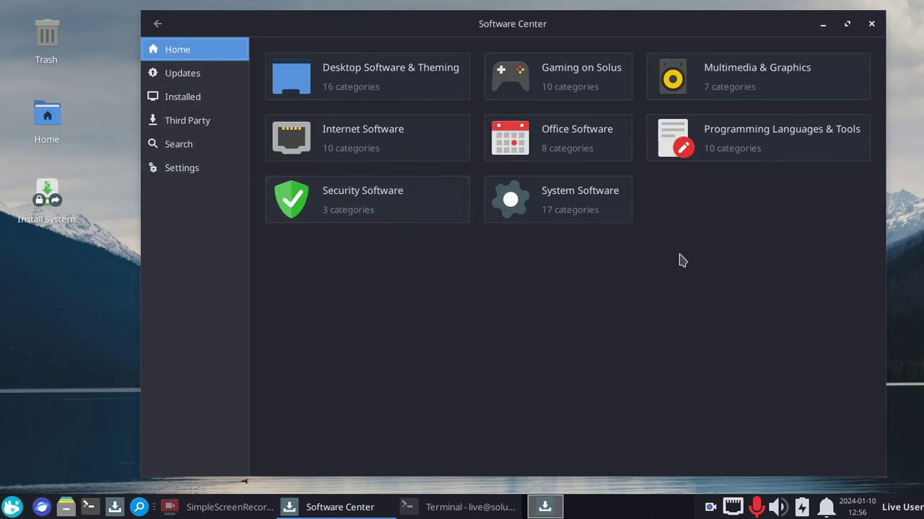
click(381, 141)
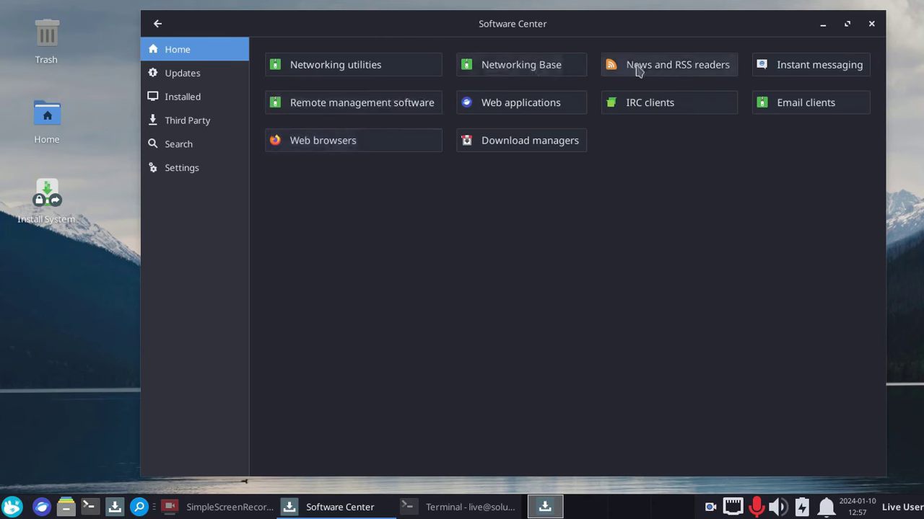
click(356, 148)
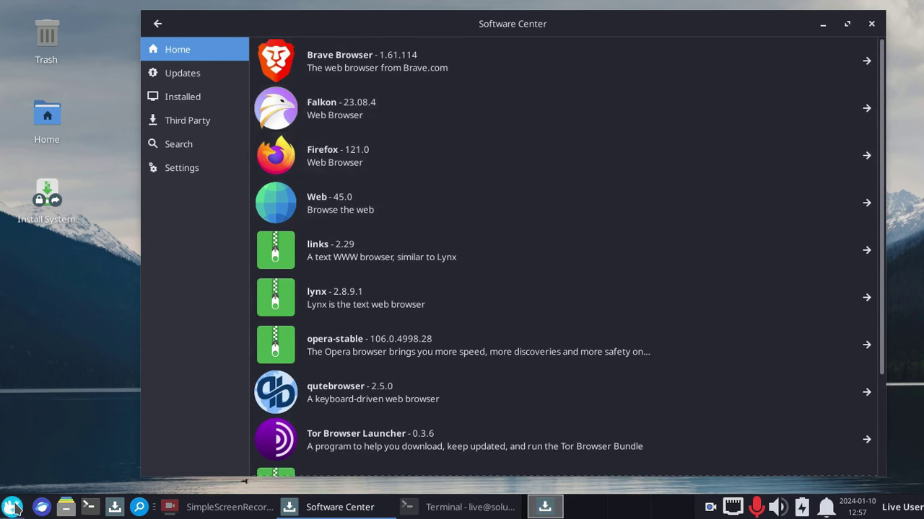
Check which Internet applications are already installed and look through the Software Center's list of web browsers.
click(13, 506)
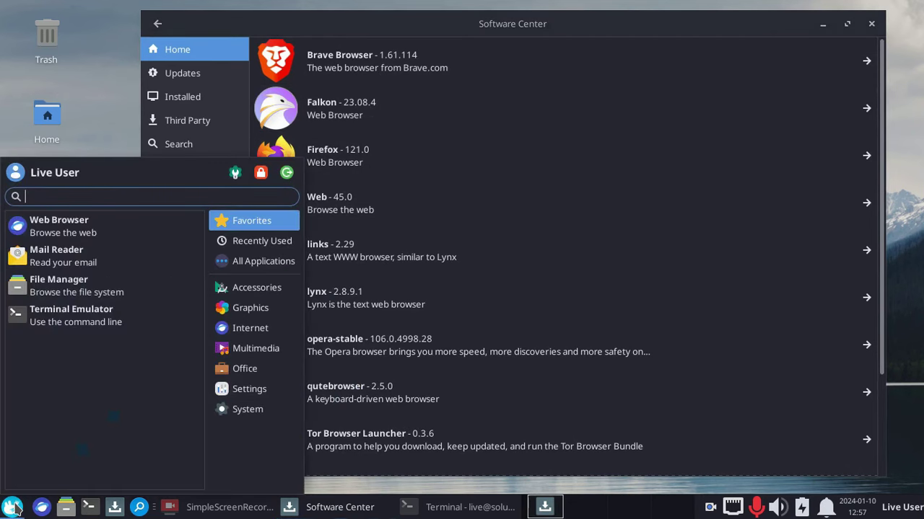
click(242, 331)
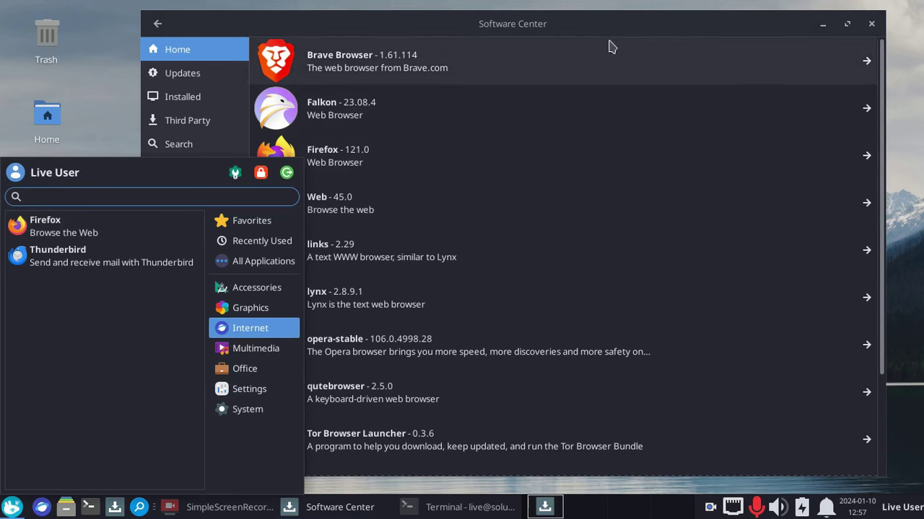
click(611, 39)
scroll(408, 219, down, 3)
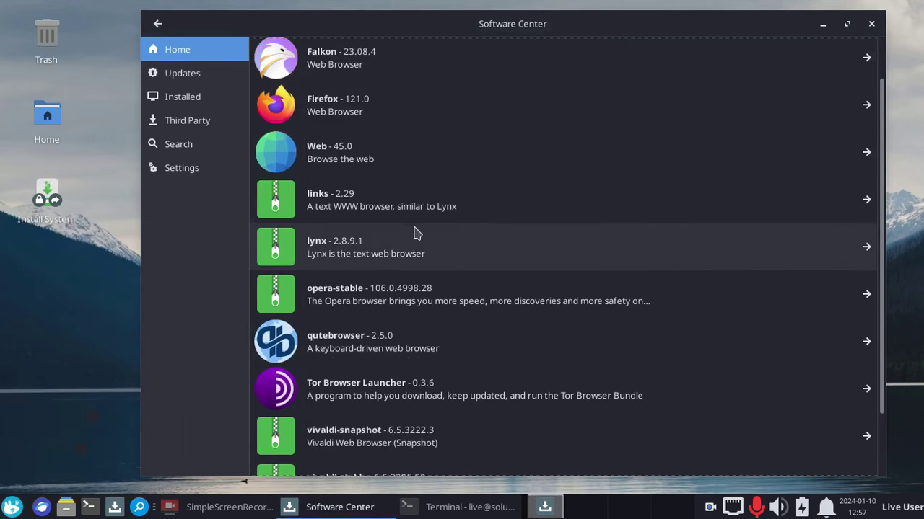
scroll(416, 231, up, 3)
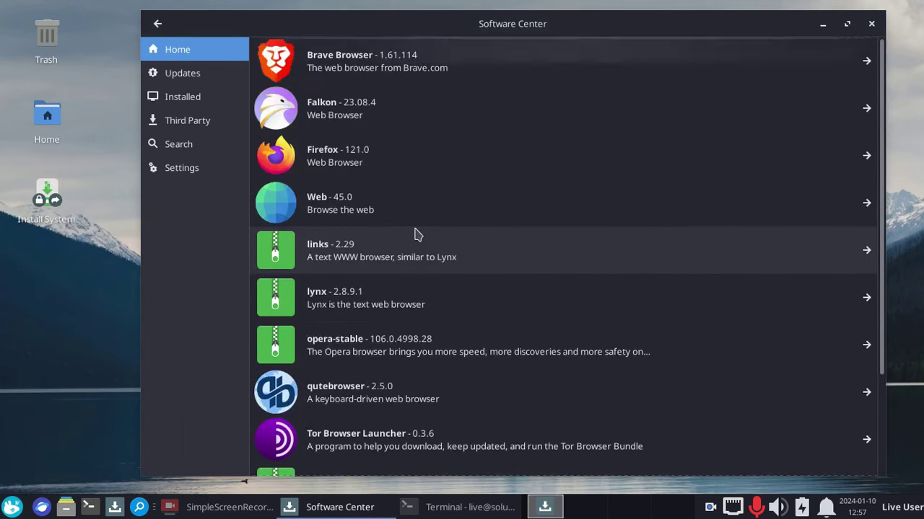
Finish browsing the web browser list and close the Software Center.
click(191, 53)
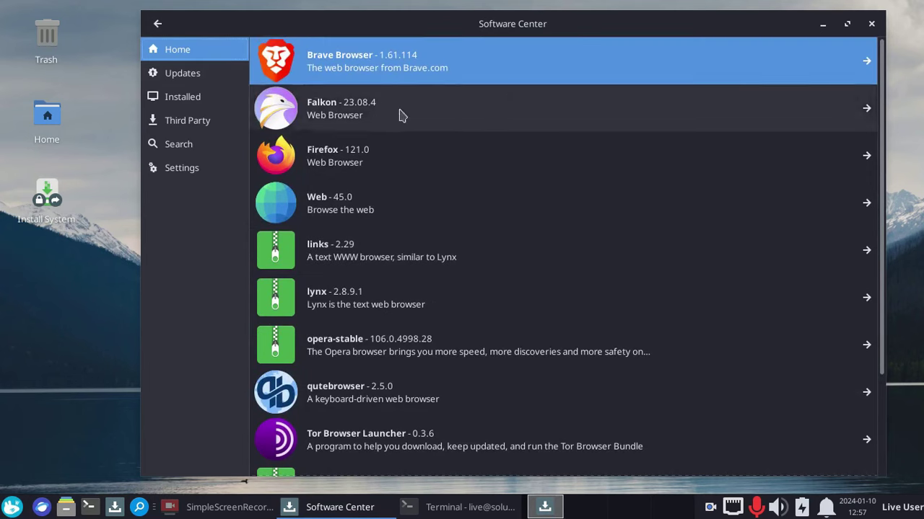
scroll(495, 206, down, 3)
click(872, 23)
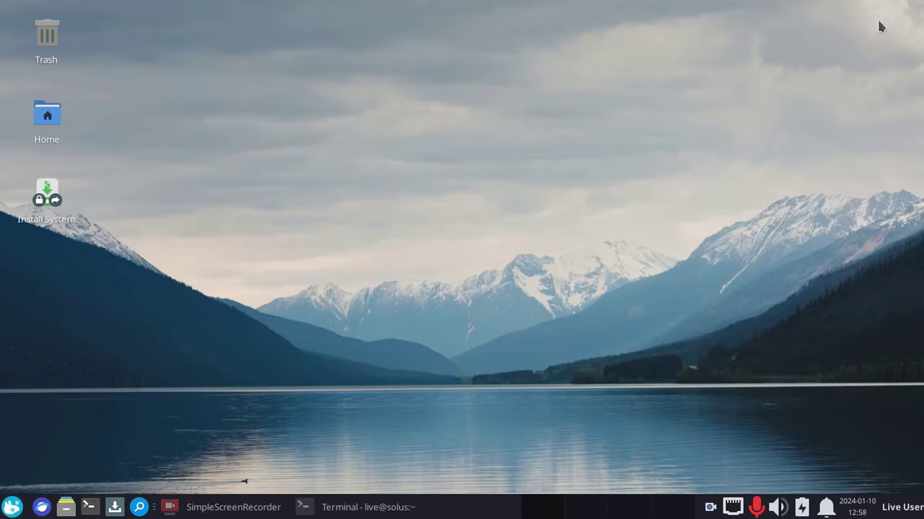
Examine the desktop panel's user session options, clock and notification settings, leaving each unchanged.
click(906, 509)
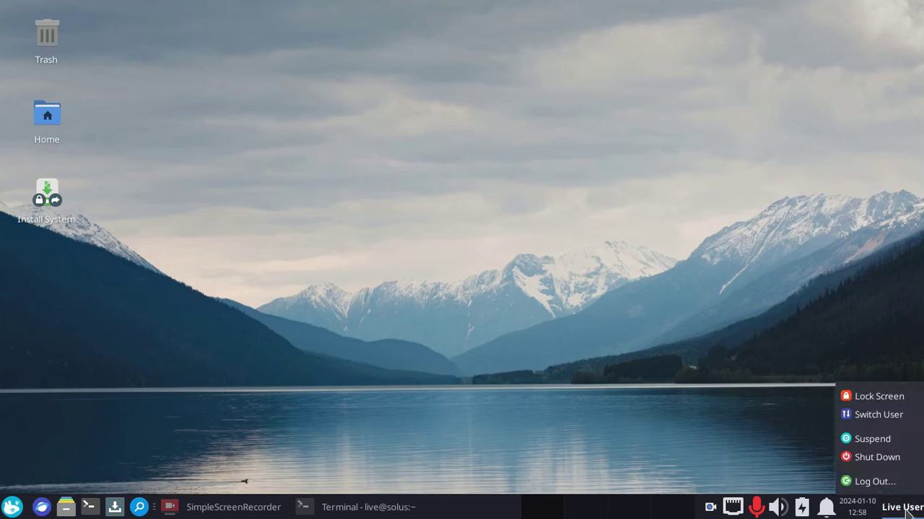
click(907, 509)
click(867, 508)
click(868, 509)
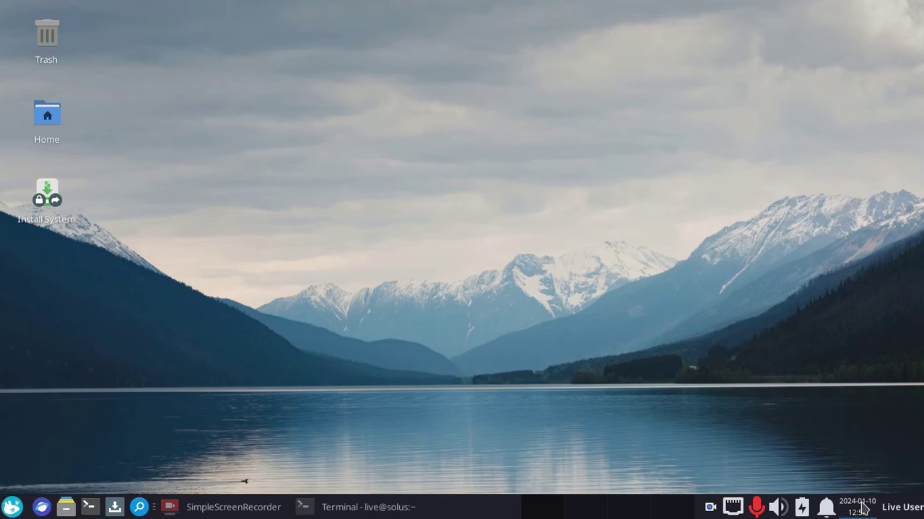
click(834, 509)
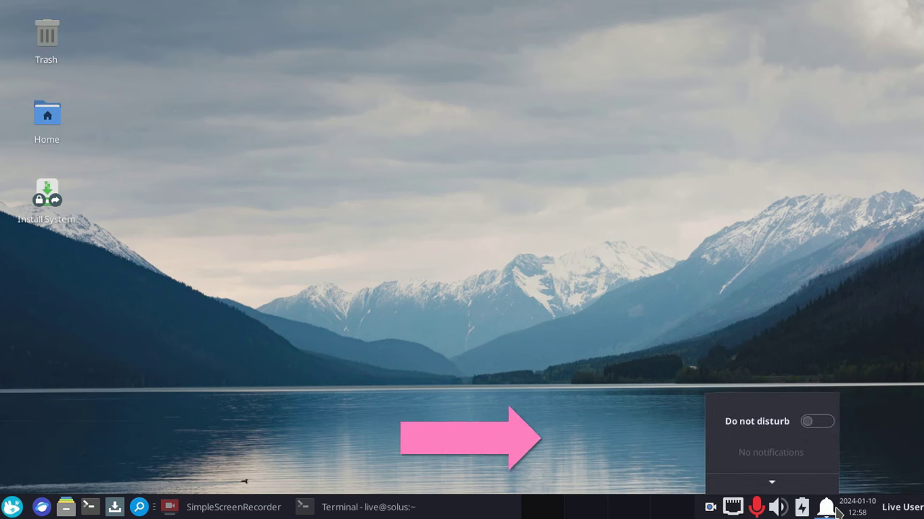
click(835, 509)
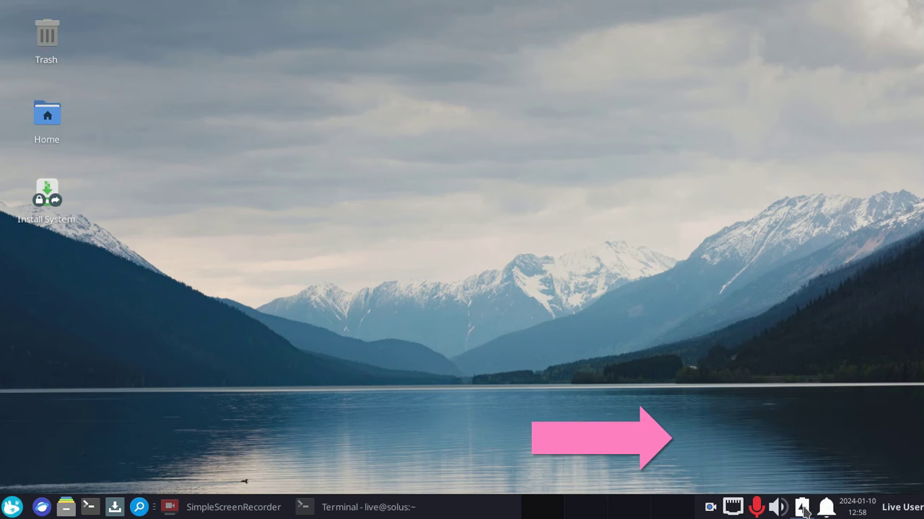
Examine the panel's power manager options and open the audio volume controls.
click(802, 509)
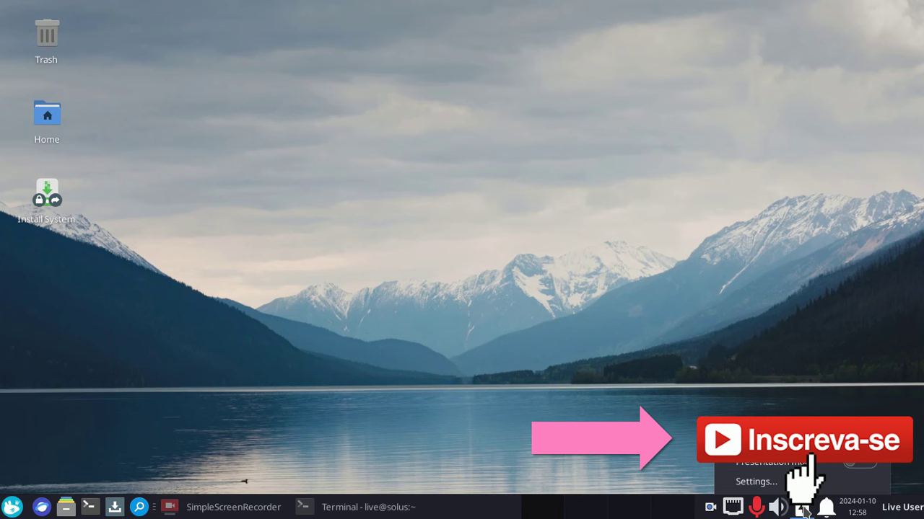
click(775, 322)
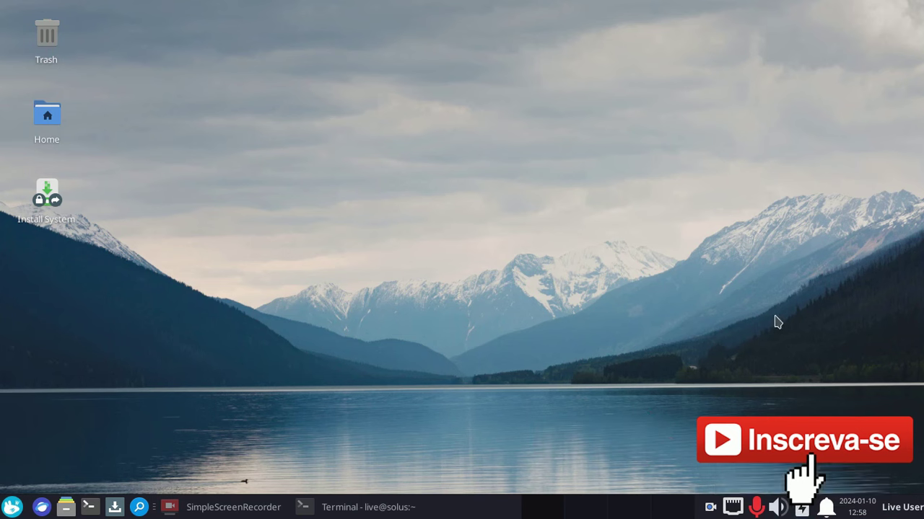
click(778, 510)
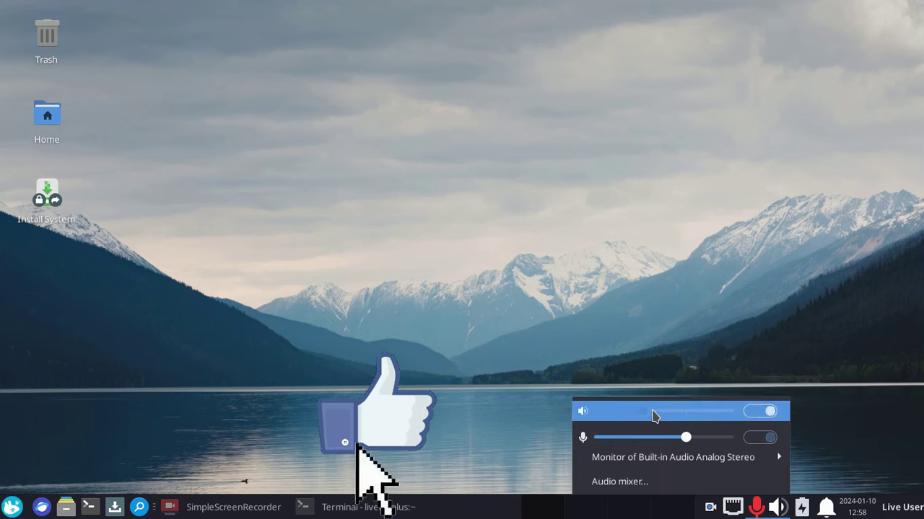
Close the volume controls and examine the panel's network options, including the available Wi-Fi networks, without connecting to any.
click(761, 361)
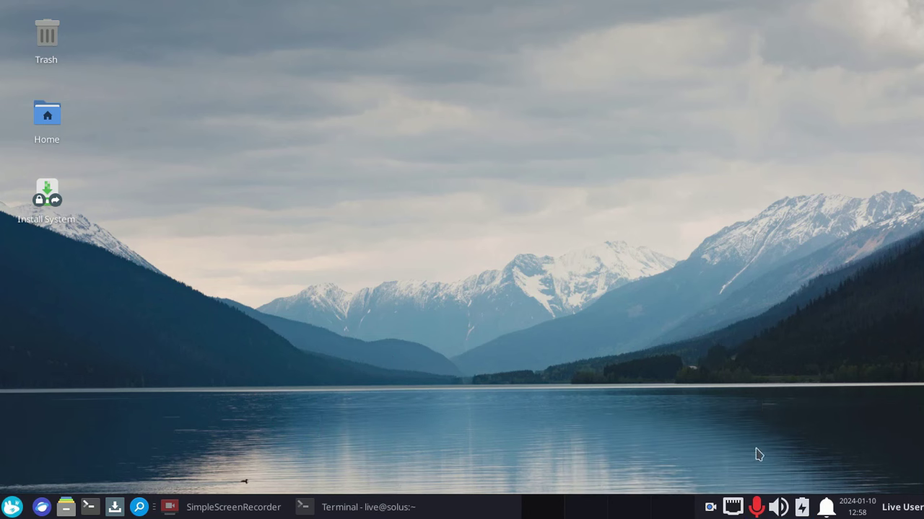
click(733, 508)
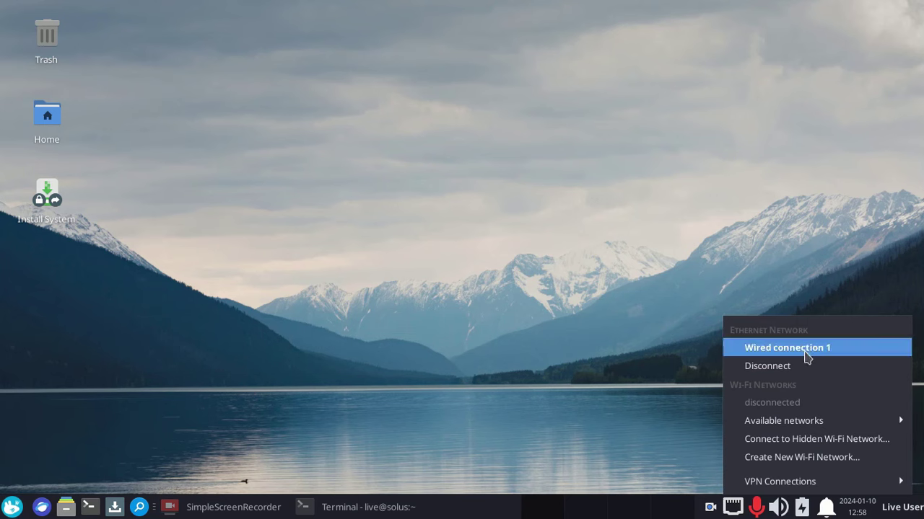
mouse_move(808, 422)
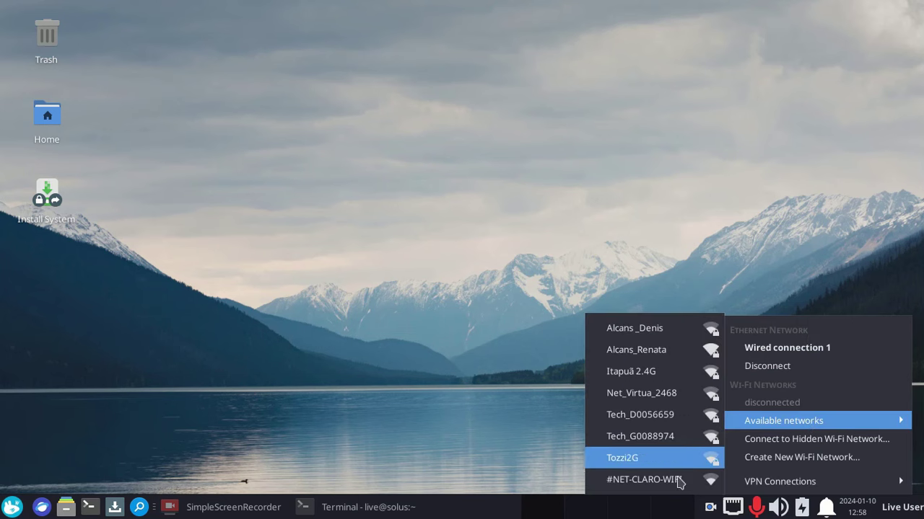
click(460, 203)
Open the desktop settings and include the applications menu in the desktop's context menu.
right_click(300, 67)
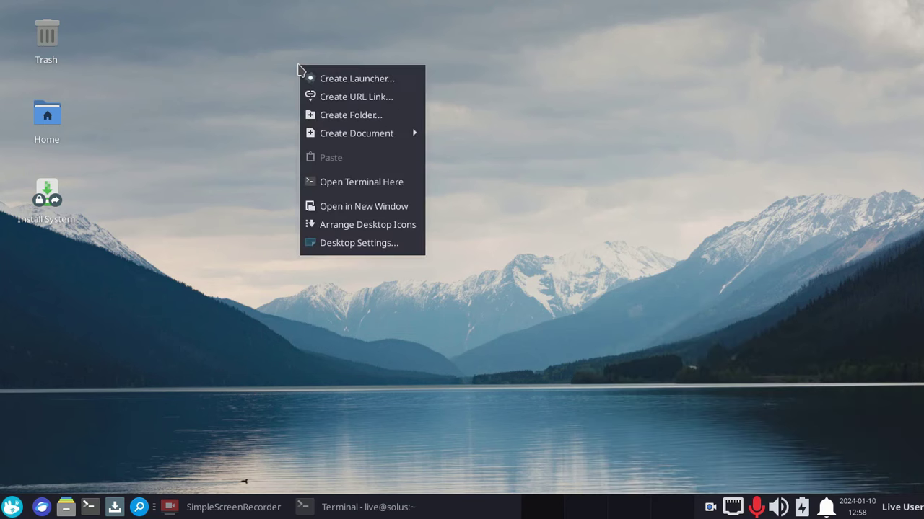
click(375, 245)
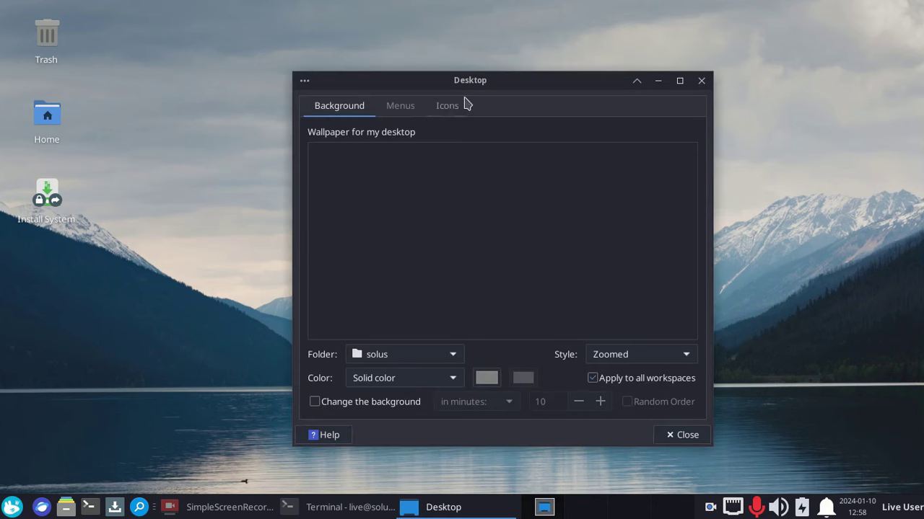
drag(465, 81, 324, 42)
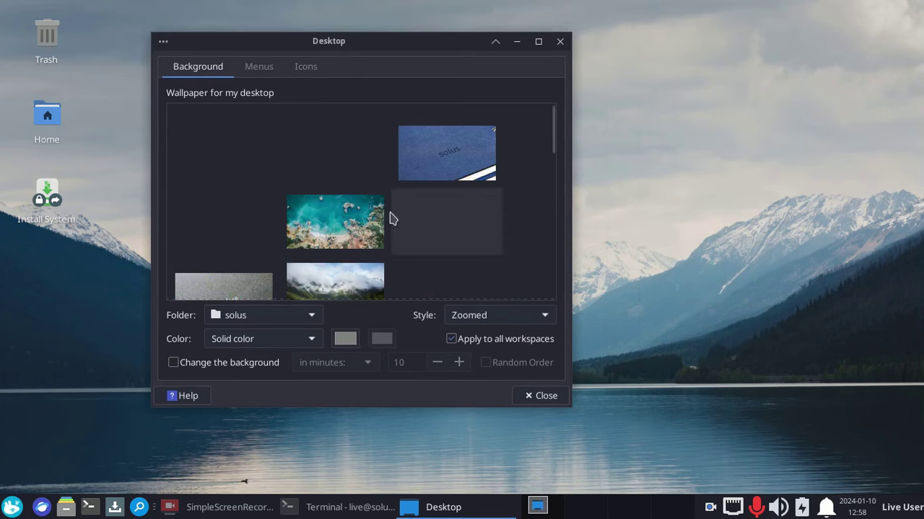
click(264, 67)
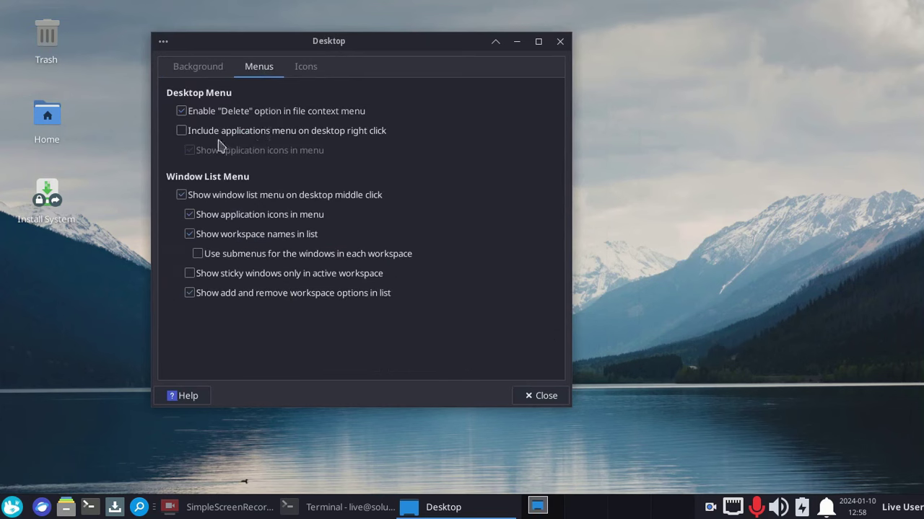
right_click(638, 92)
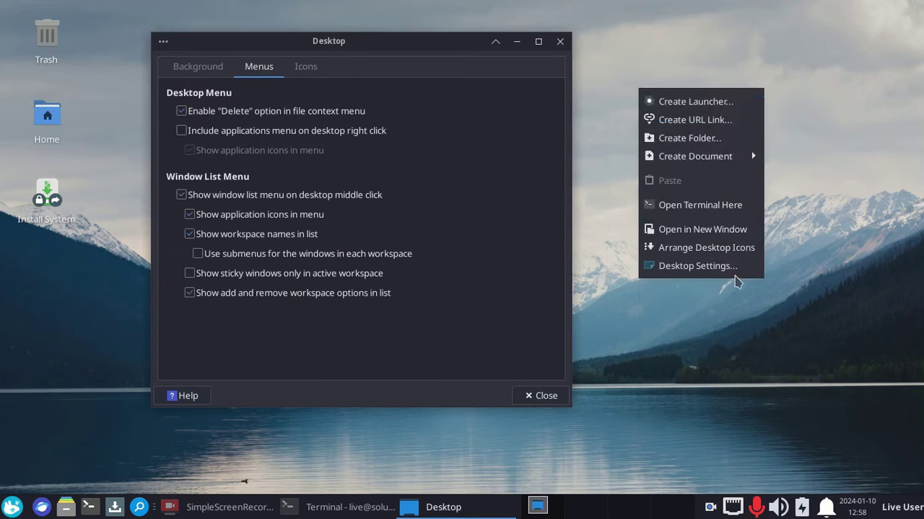
click(211, 142)
click(211, 141)
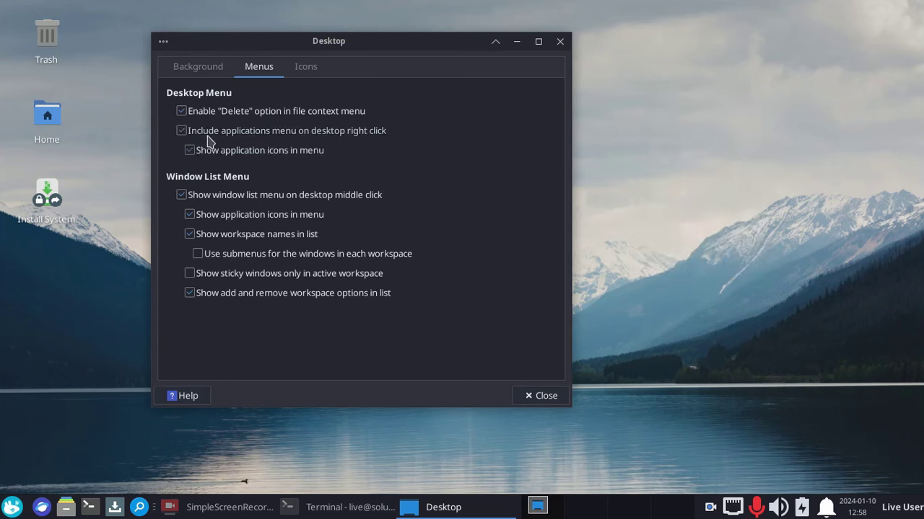
Check the Applications submenu in the desktop's context menu and dismiss it.
right_click(661, 48)
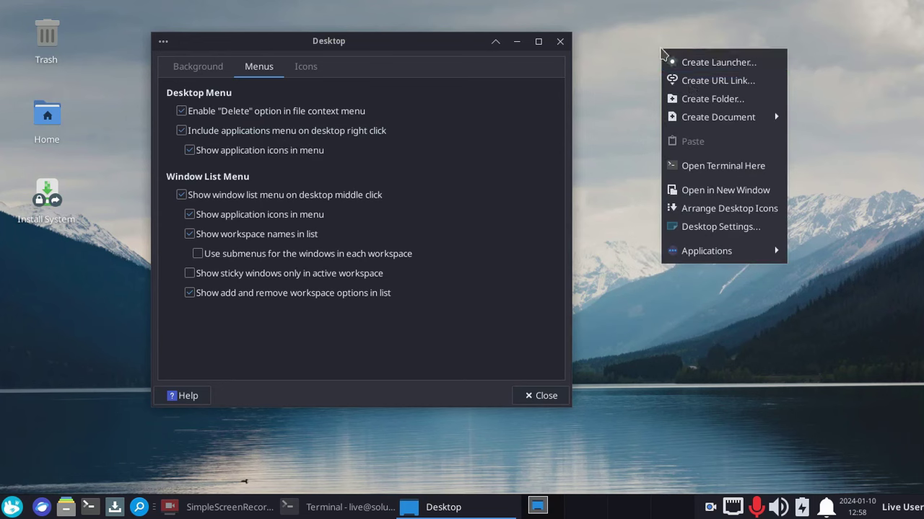
mouse_move(772, 250)
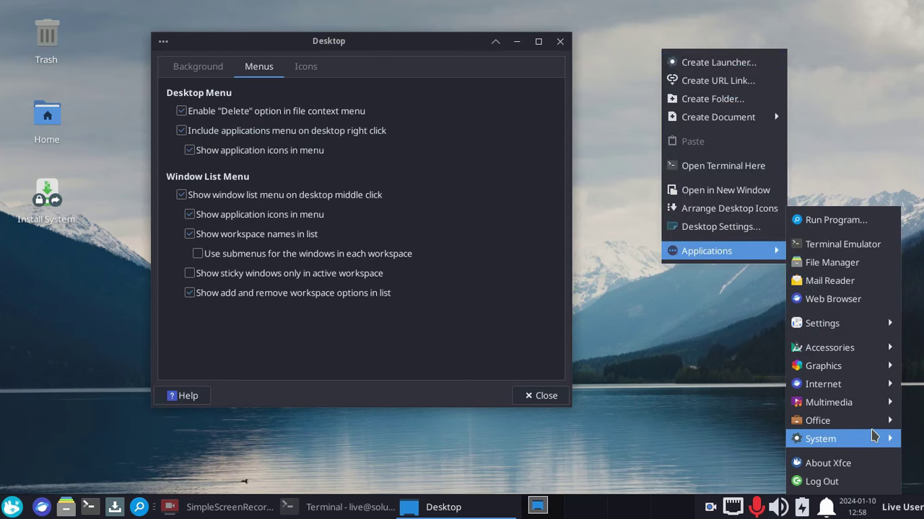
click(196, 68)
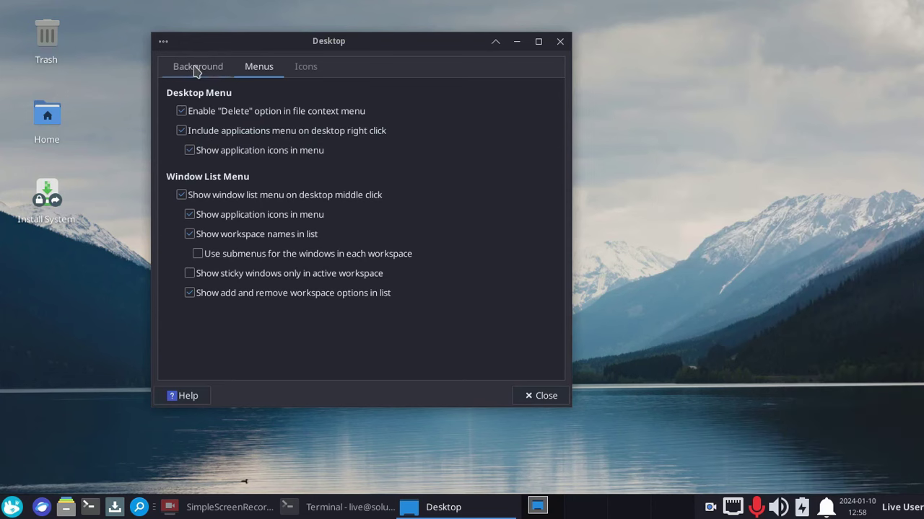
Look through the desktop wallpapers in the solus folder and close the desktop settings without choosing one.
click(197, 67)
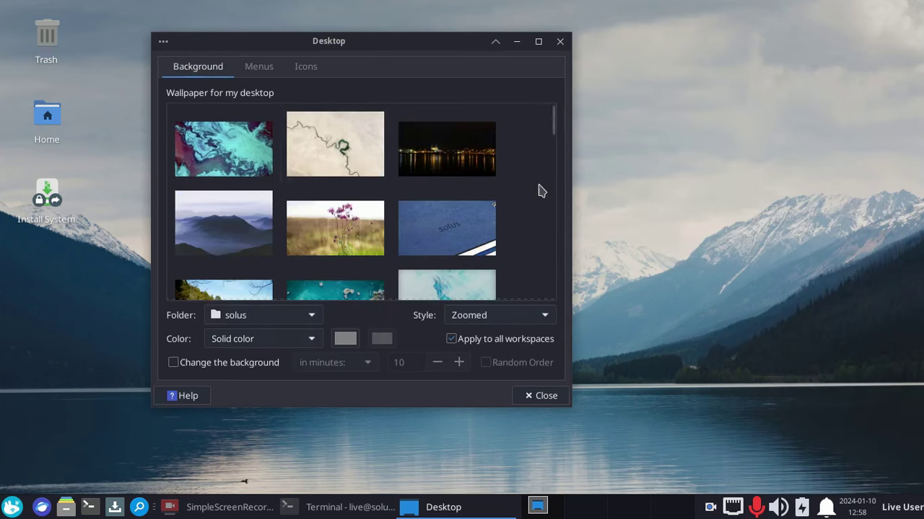
scroll(534, 191, down, 5)
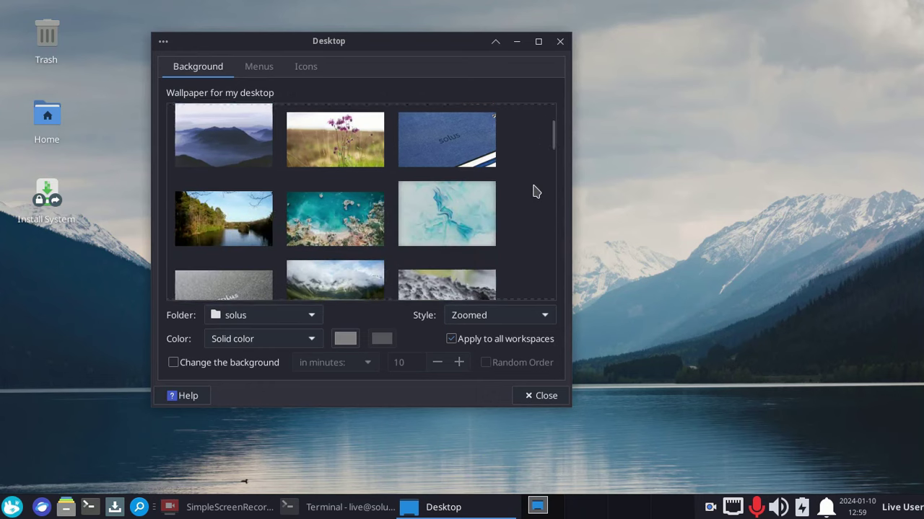
scroll(534, 190, down, 4)
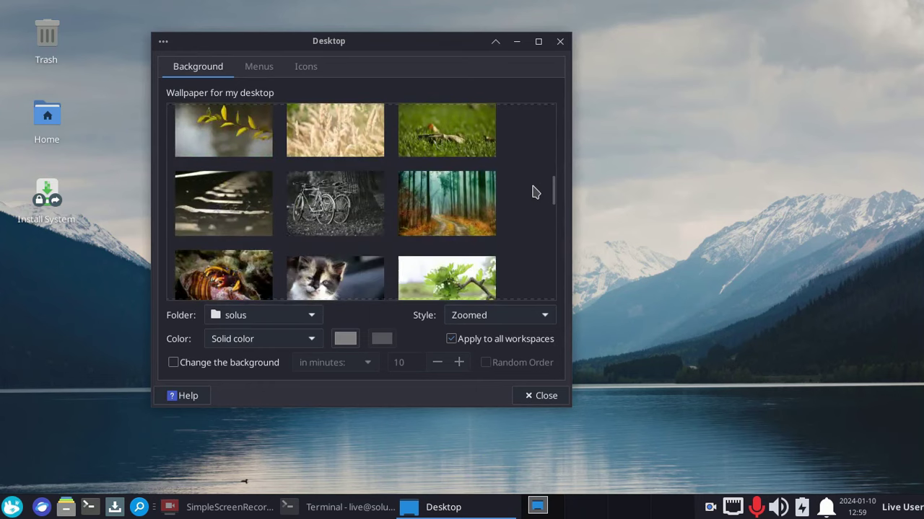
scroll(534, 191, down, 3)
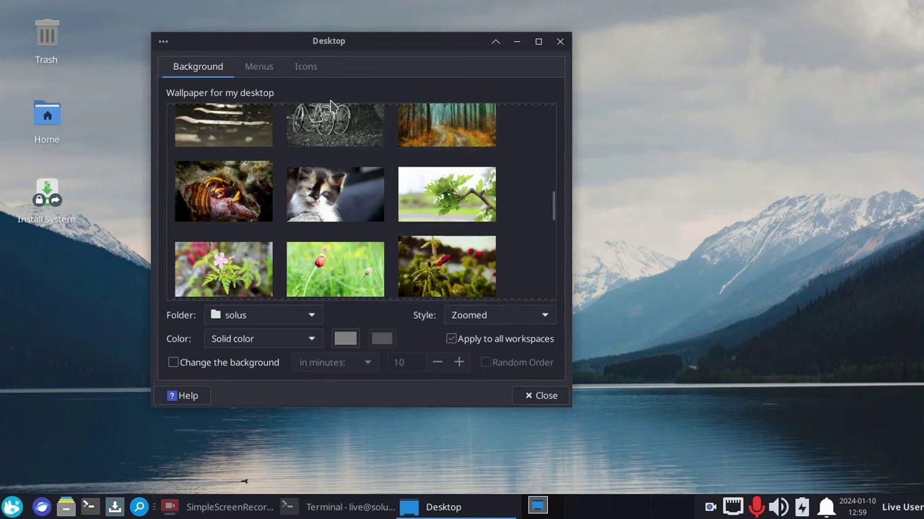
scroll(526, 177, down, 5)
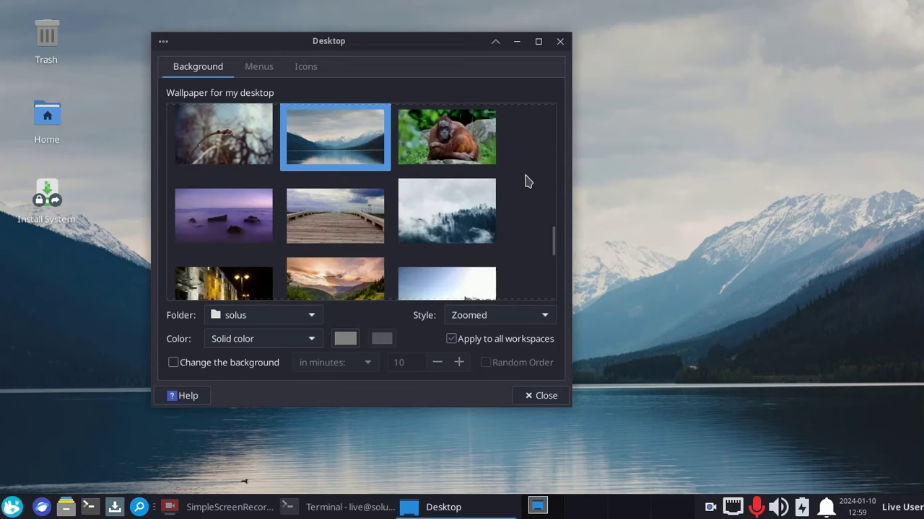
scroll(526, 181, down, 5)
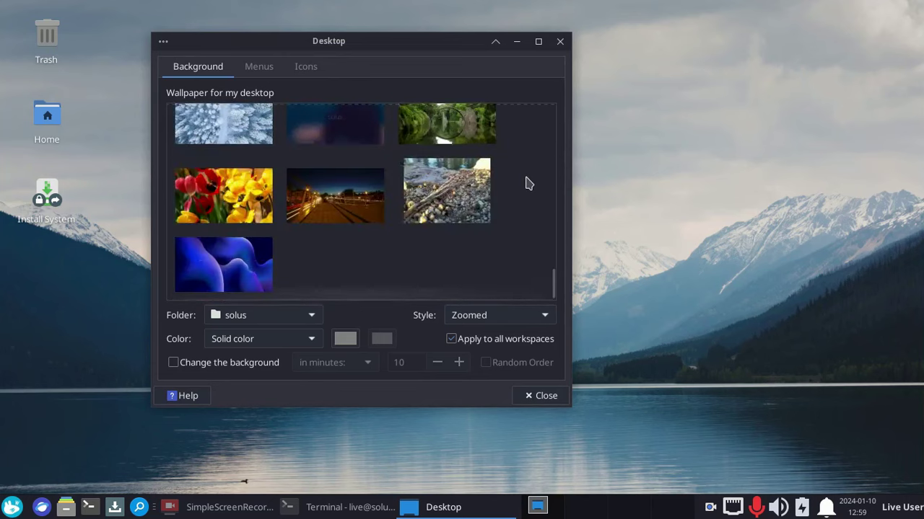
click(560, 42)
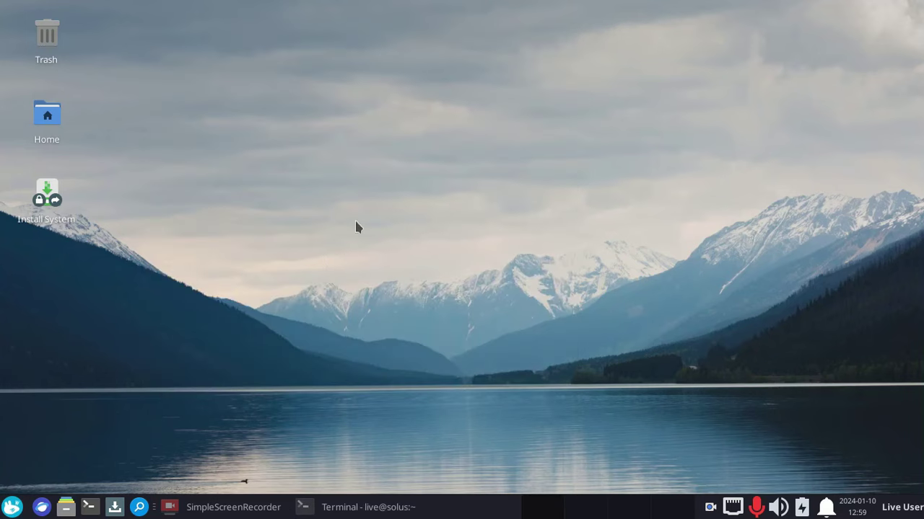
Look through the installed applications in Application Finder and close it.
click(139, 508)
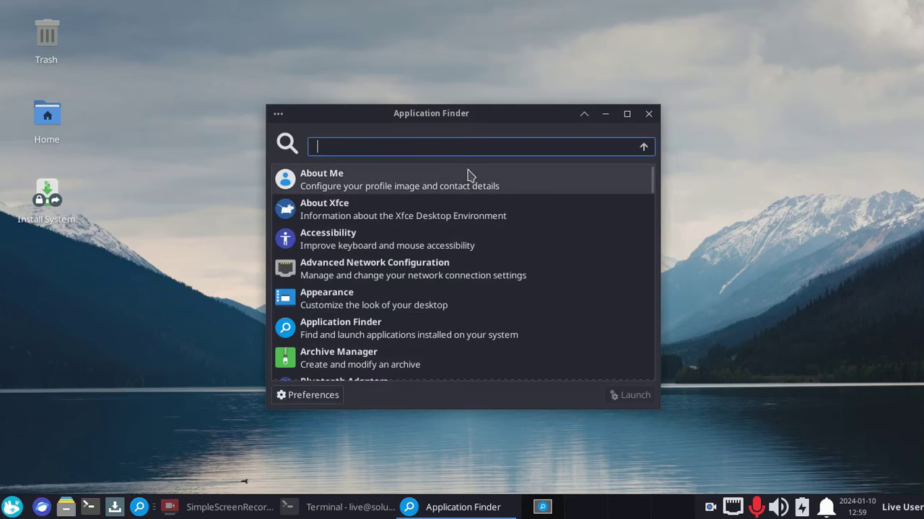
scroll(477, 191, down, 6)
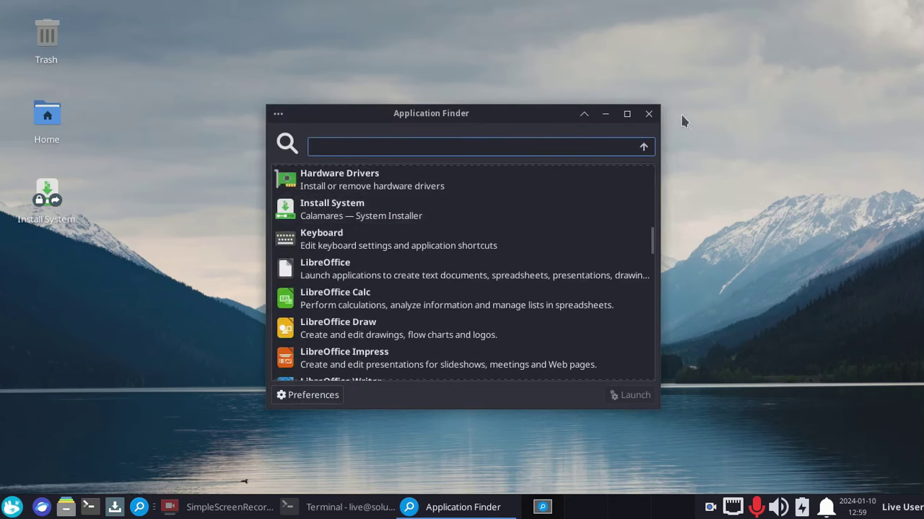
click(648, 113)
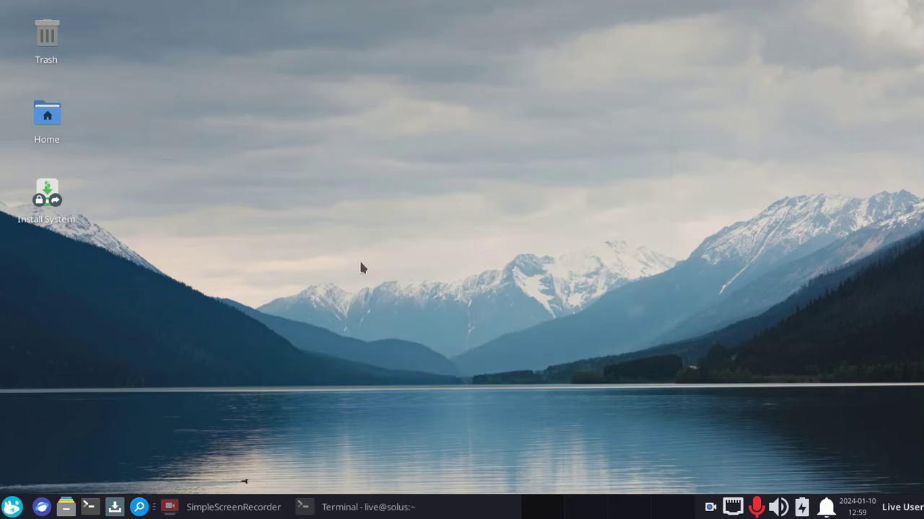
Switch to the Thunar file manager, view its About information, and close it.
click(68, 508)
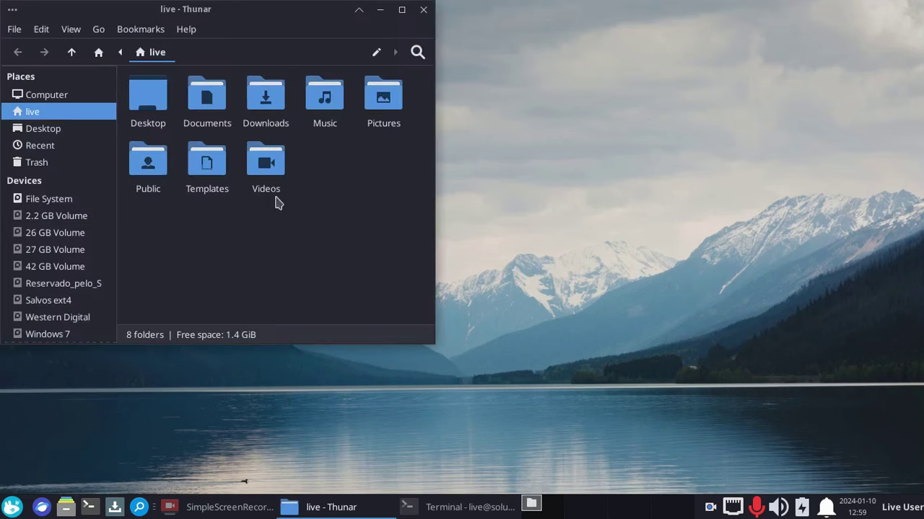
click(186, 29)
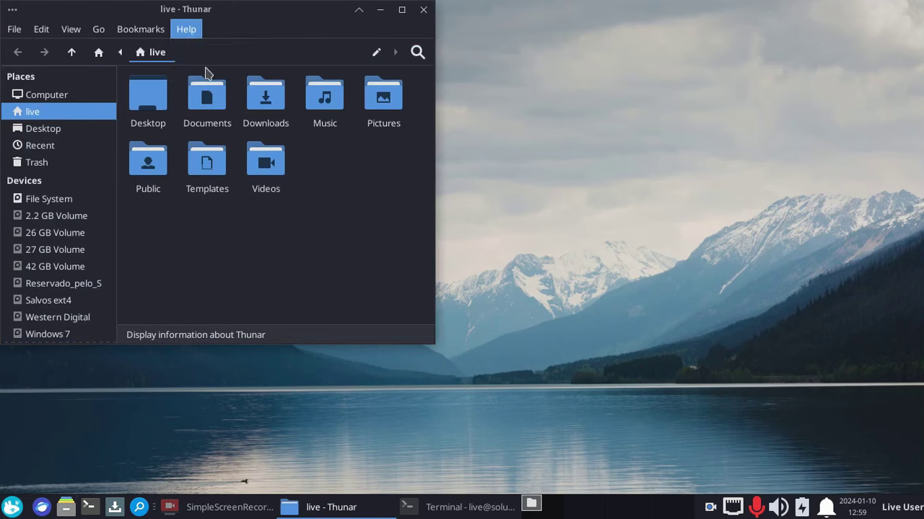
click(206, 70)
click(328, 323)
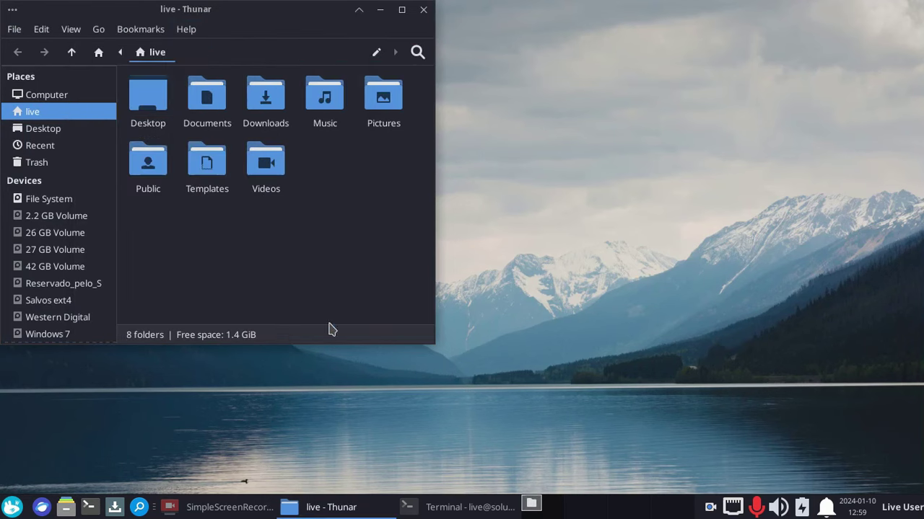
click(424, 9)
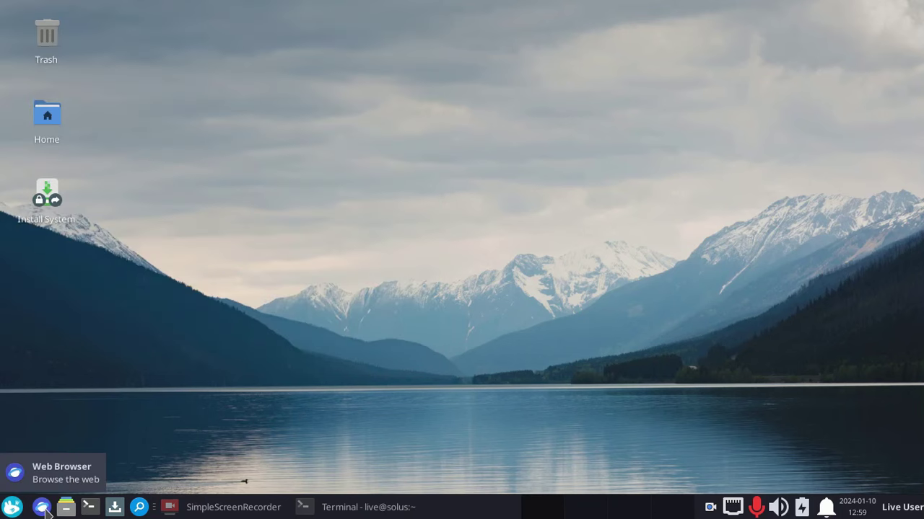
click(17, 508)
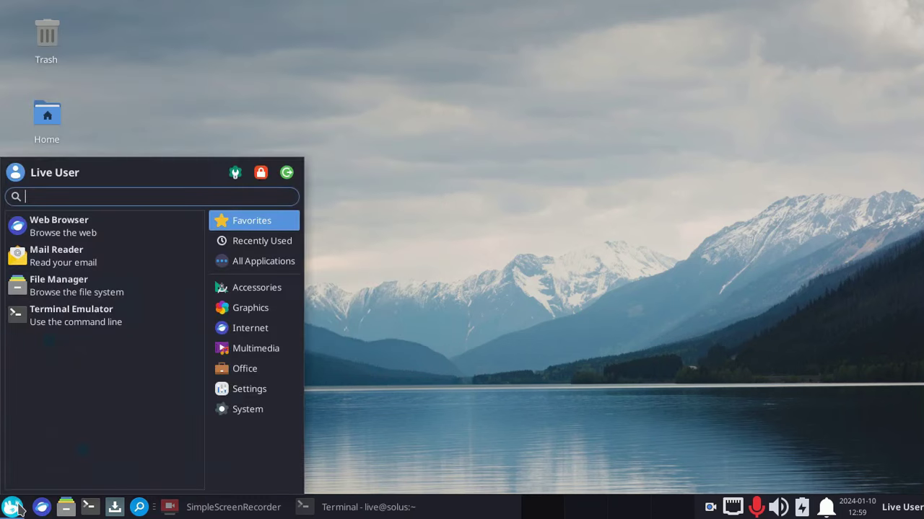
click(15, 508)
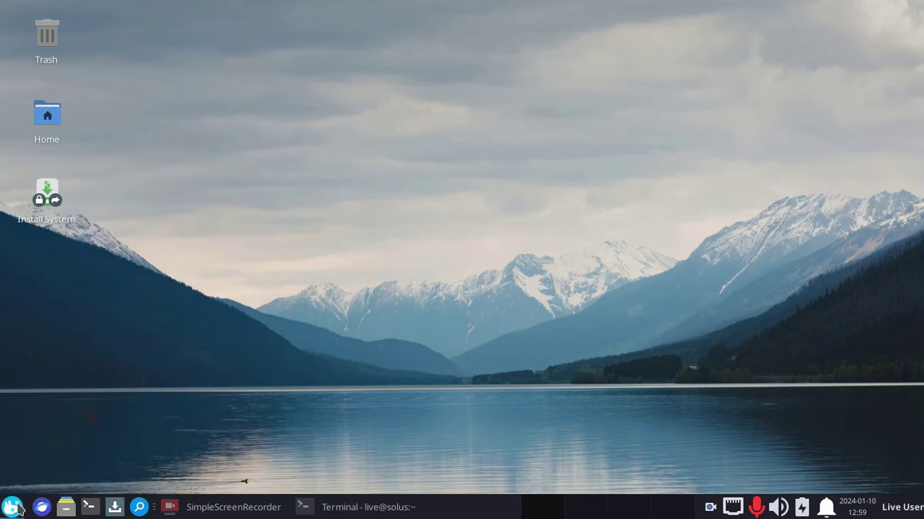
Switch to the open terminal, maximize it, run neofetch, and highlight the host model and CPU details in the output.
click(381, 508)
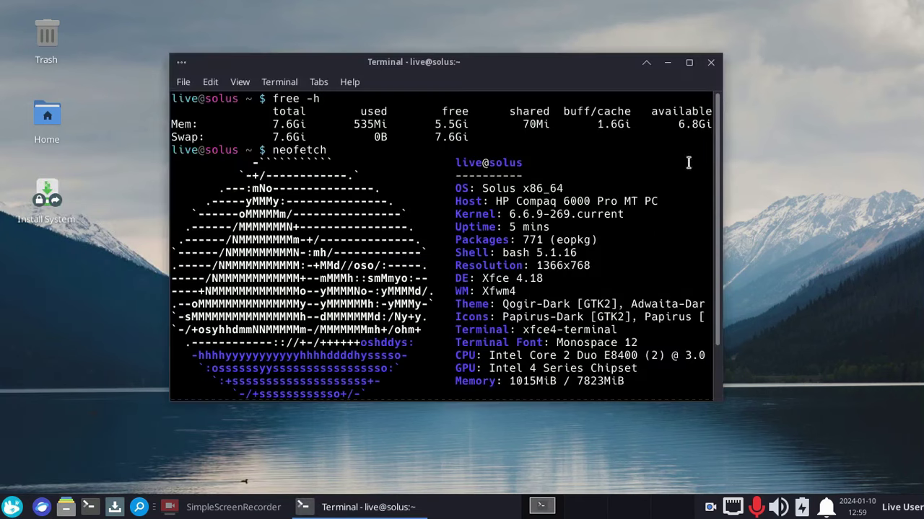
click(689, 62)
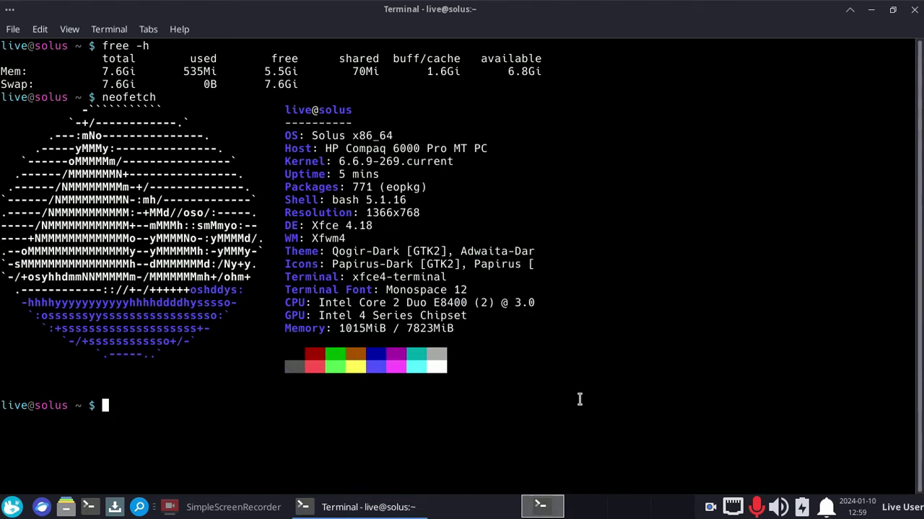
text(neofetch)
key(Return)
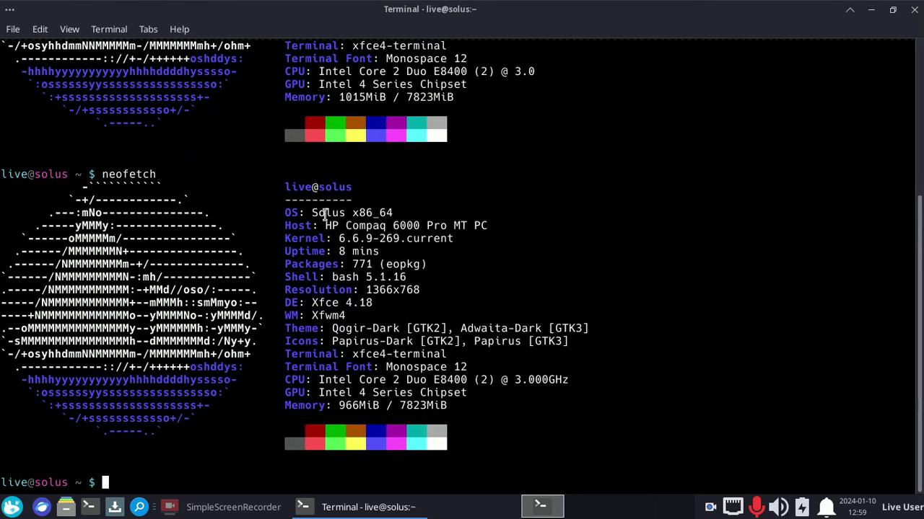
drag(324, 225, 499, 226)
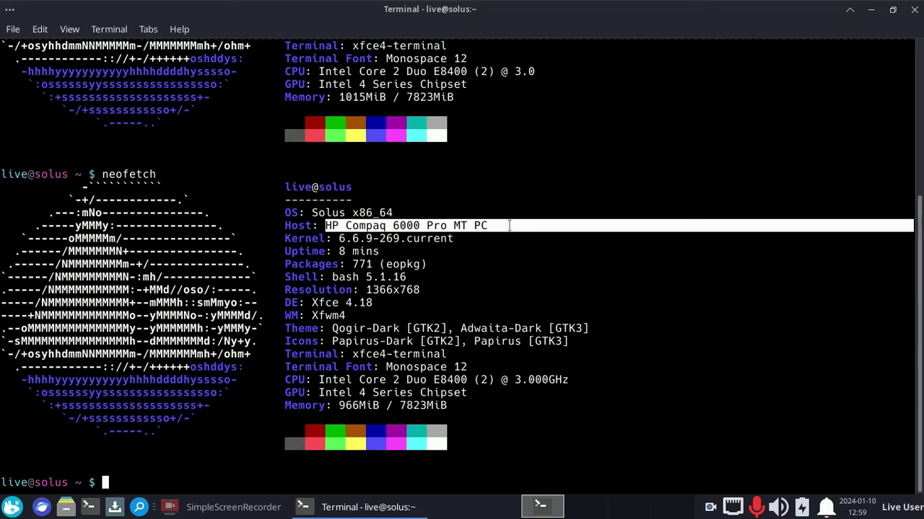
drag(318, 380, 572, 376)
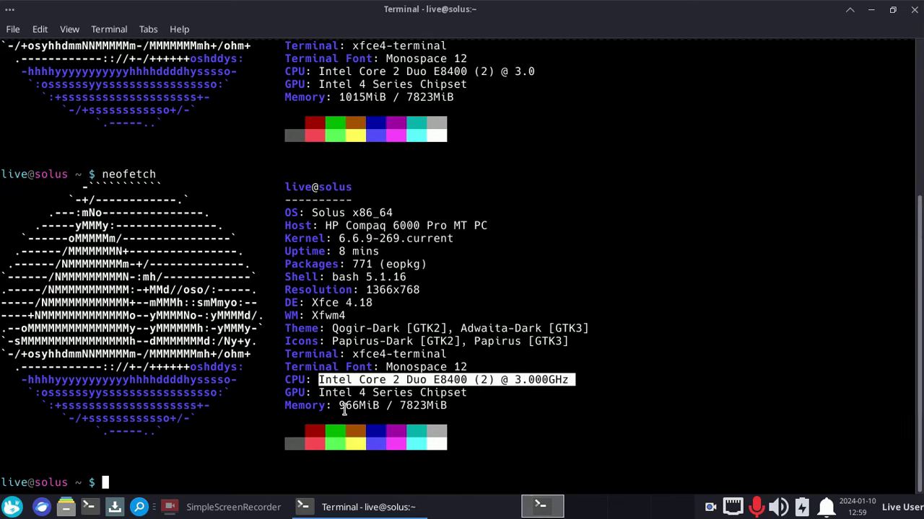
Run free -h in the terminal to check memory usage.
click(287, 478)
text(fr)
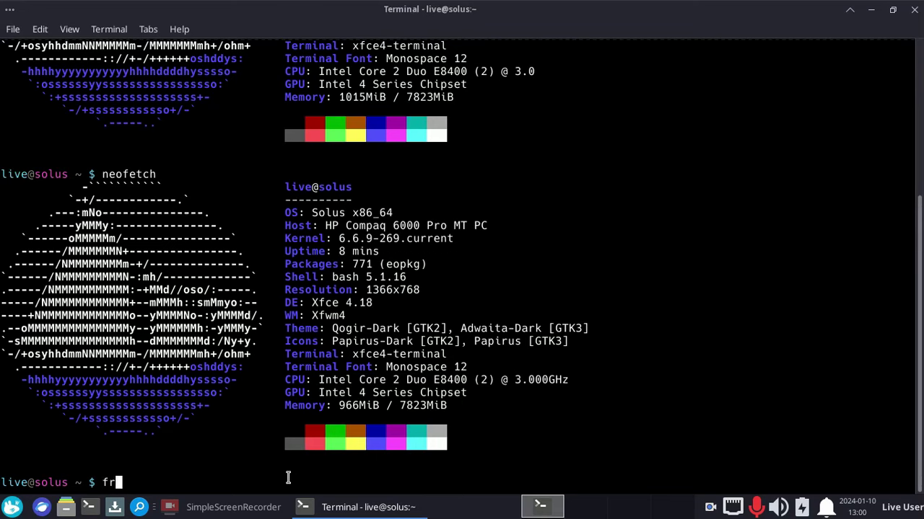
text(ee -h)
key(Return)
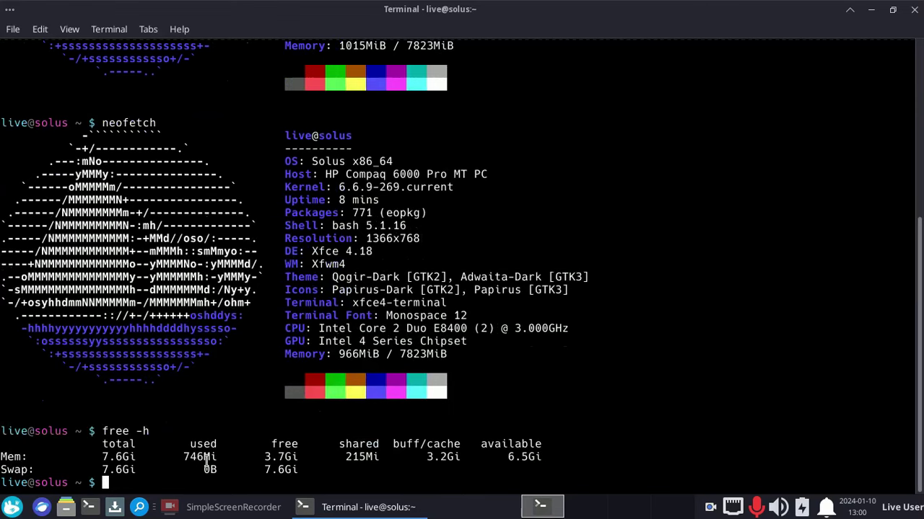
Highlight the OS, kernel and desktop environment details in the neofetch output and close the terminal.
scroll(640, 273, up, 2)
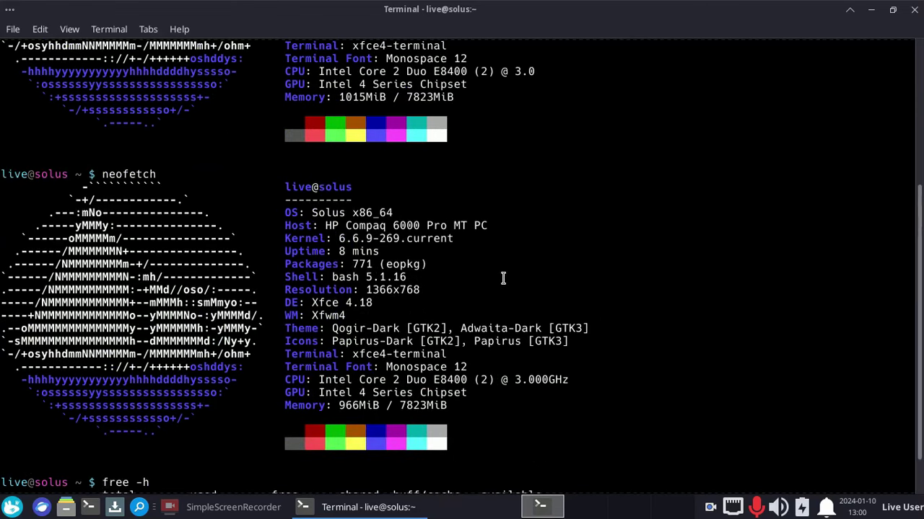
drag(313, 214, 396, 213)
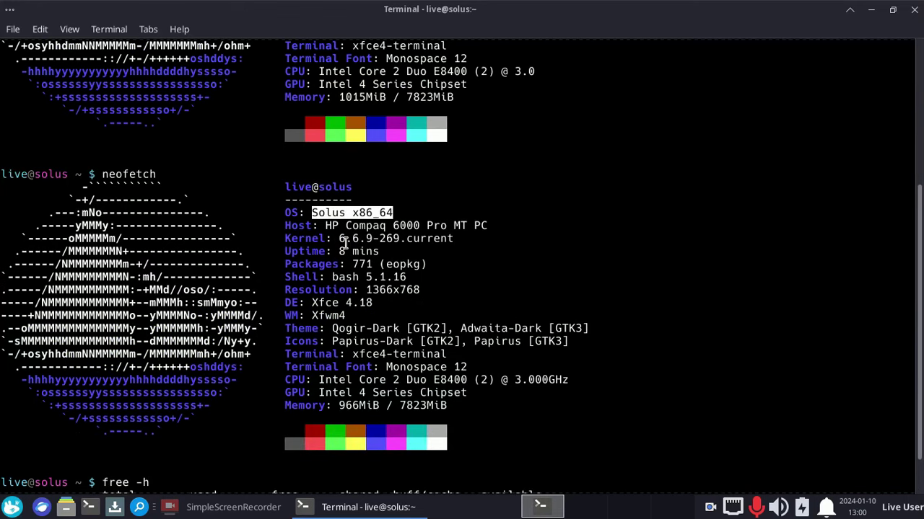
drag(338, 239, 454, 239)
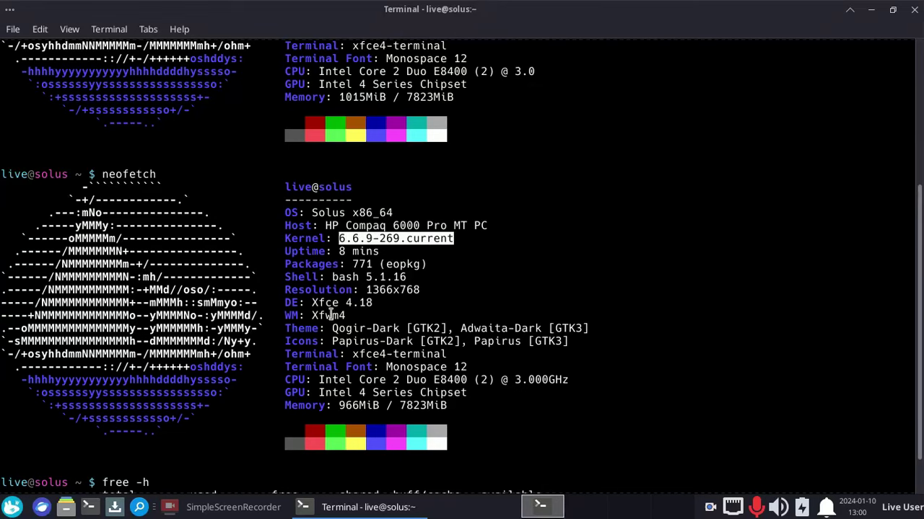
drag(311, 303, 381, 303)
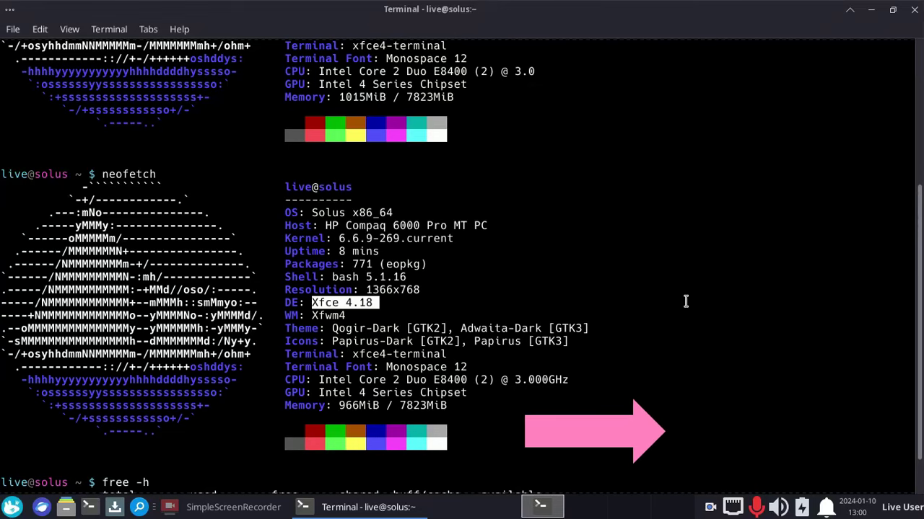
click(913, 8)
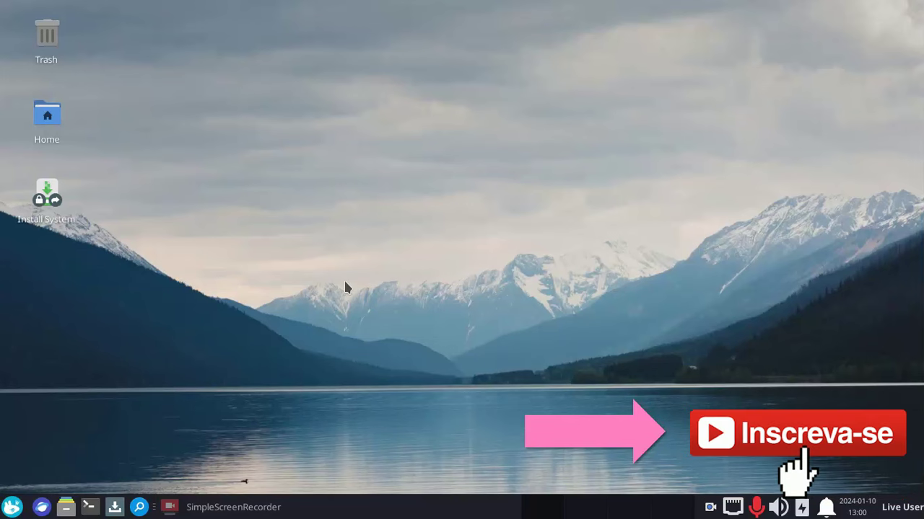
Open the Appearance settings from the Settings Manager, preview the Qogir-Light and Qogir styles, and reselect Qogir-Dark.
click(10, 509)
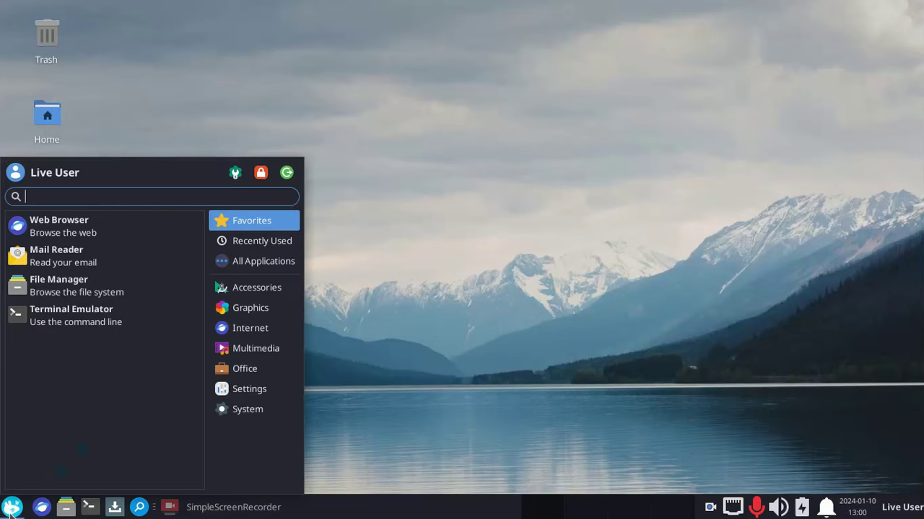
click(236, 173)
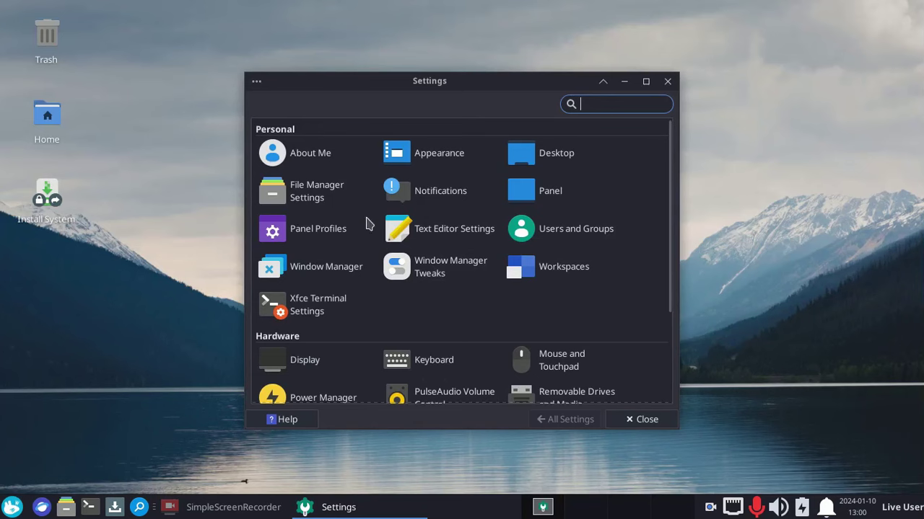
click(427, 157)
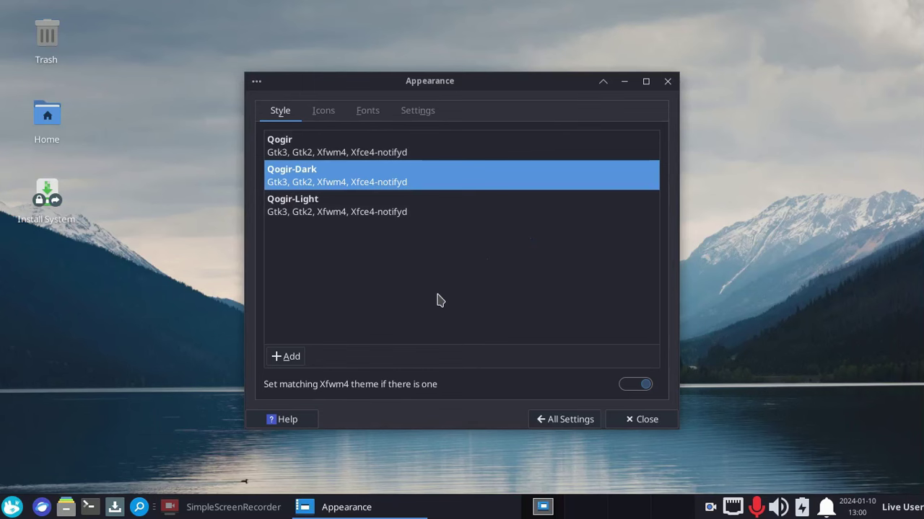
click(322, 213)
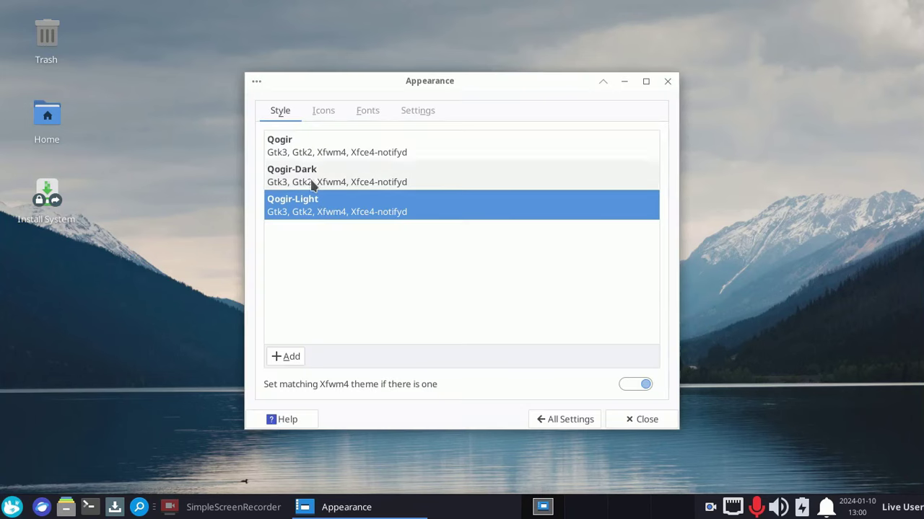
click(291, 148)
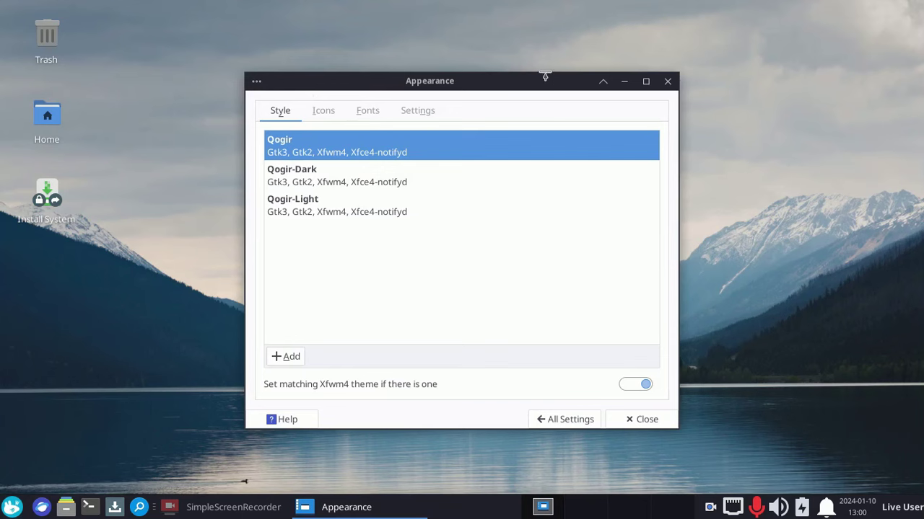
click(352, 184)
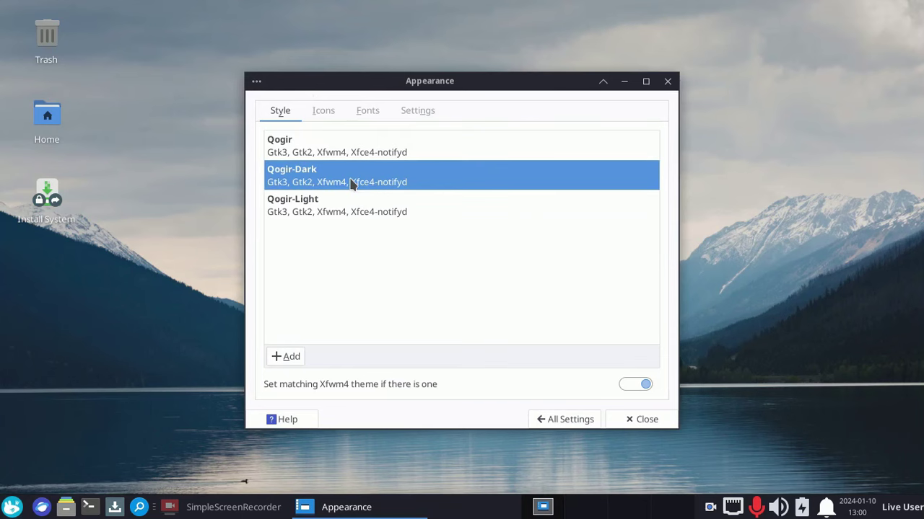
Review the icon themes, fonts and general settings in Appearance and close it.
click(324, 111)
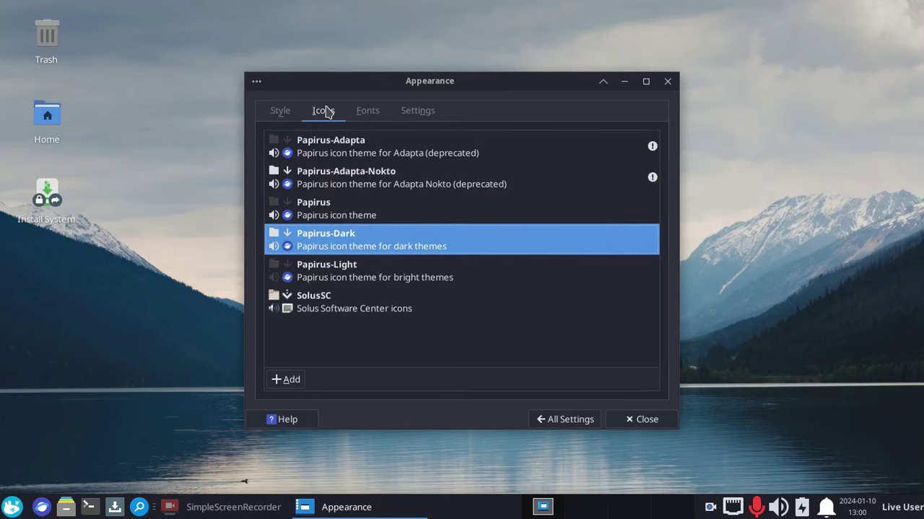
click(371, 116)
click(423, 112)
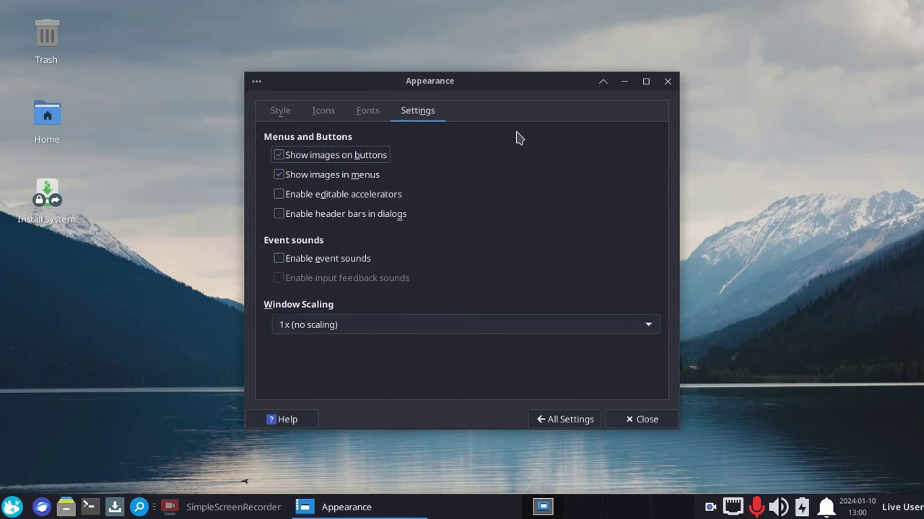
click(667, 81)
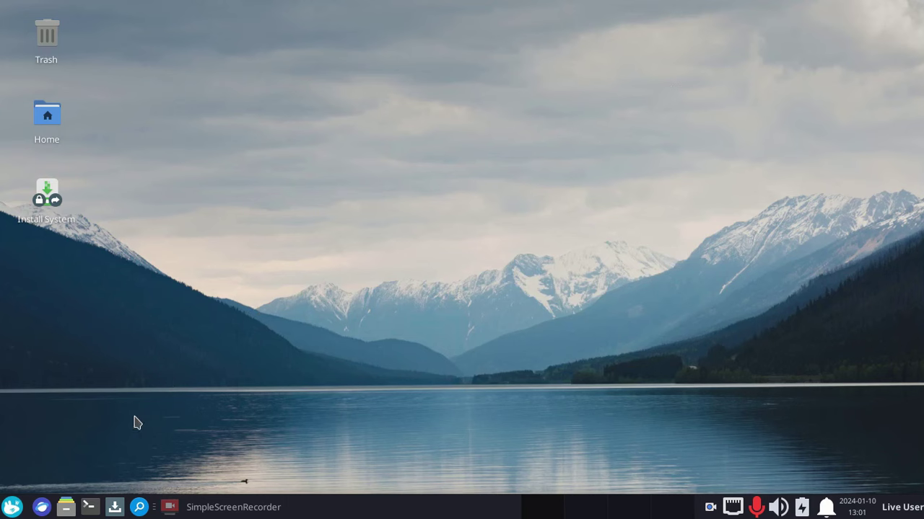
Browse the application menu's Accessories, Graphics, Internet, Multimedia, Office, Settings and System categories to see the bundled programs.
click(13, 506)
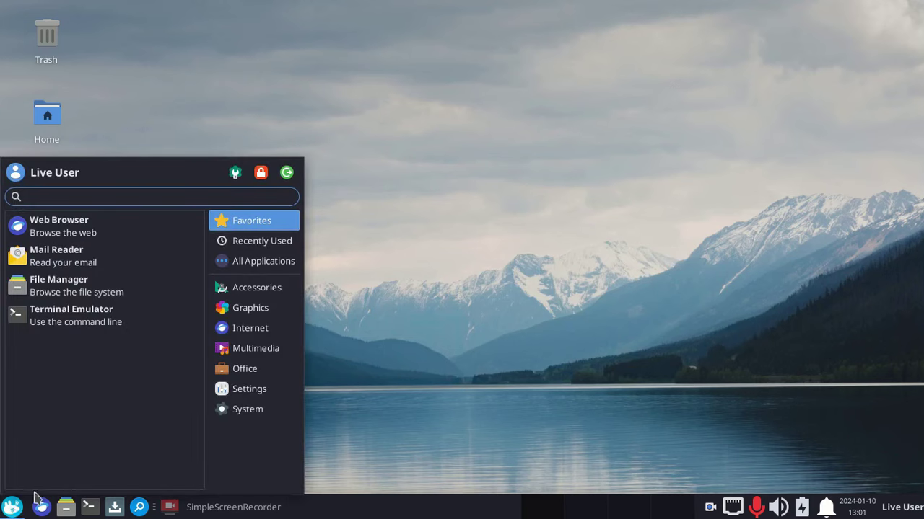
click(260, 293)
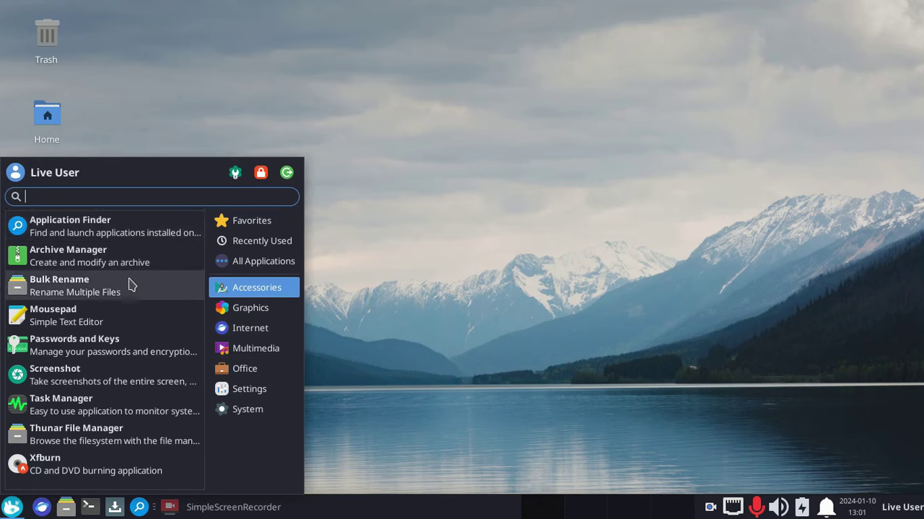
click(240, 308)
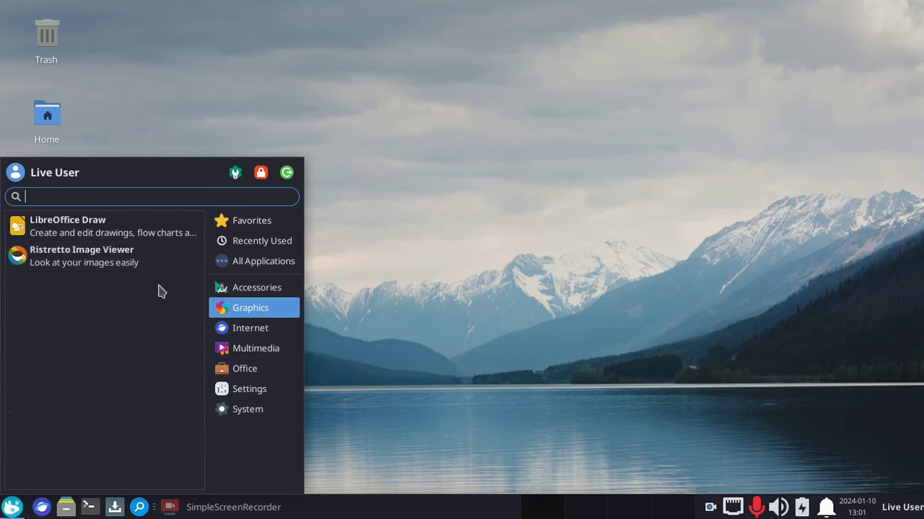
click(257, 332)
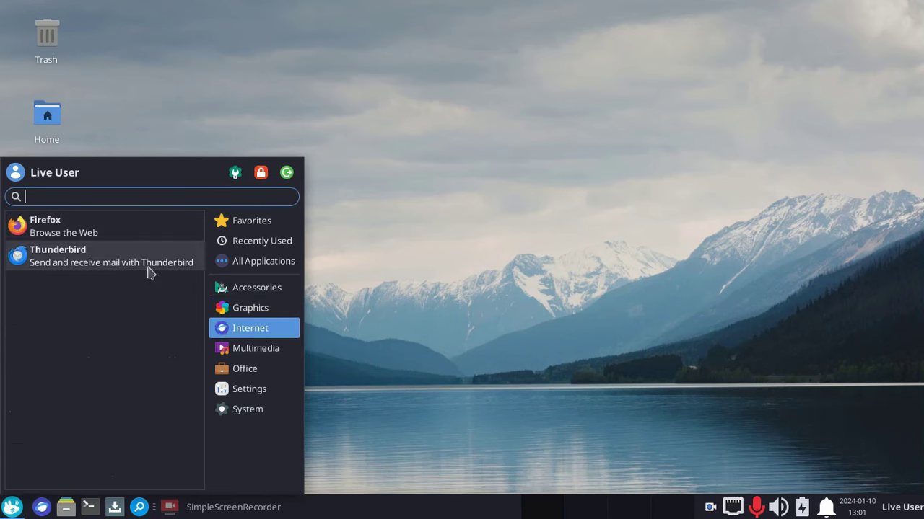
click(261, 350)
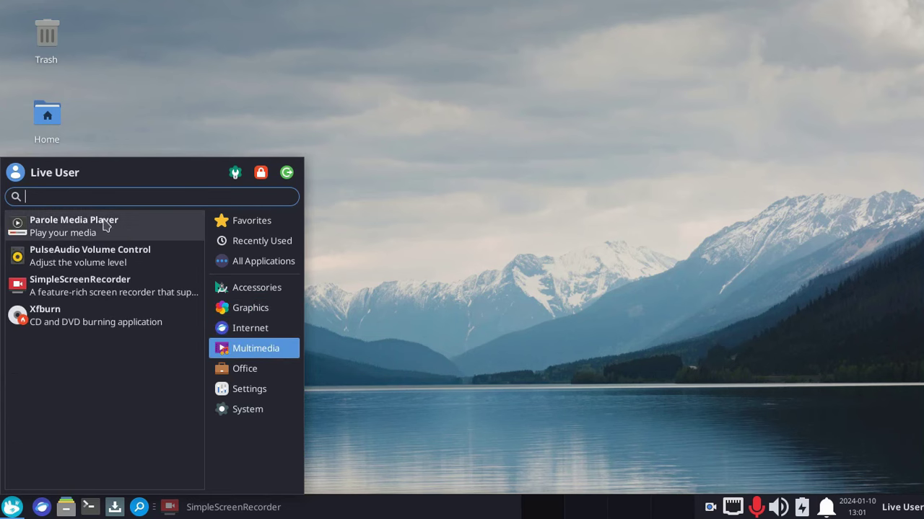
click(237, 373)
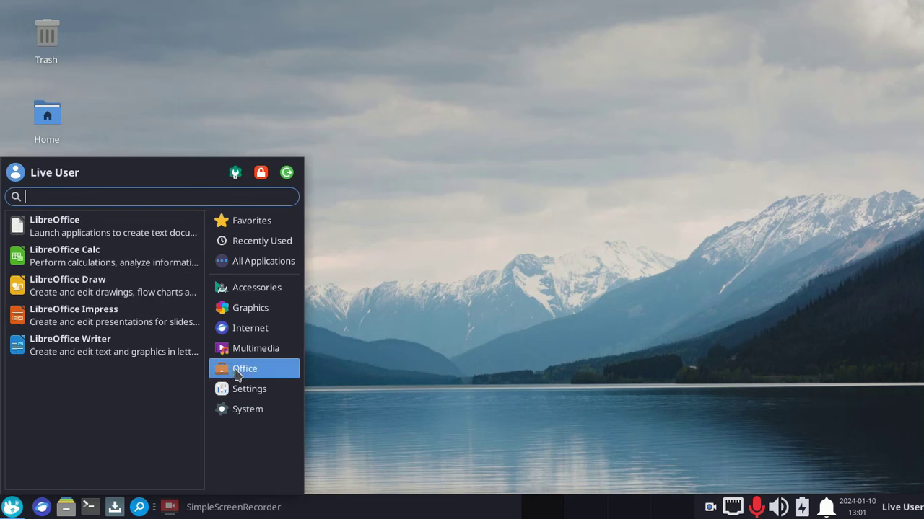
click(242, 391)
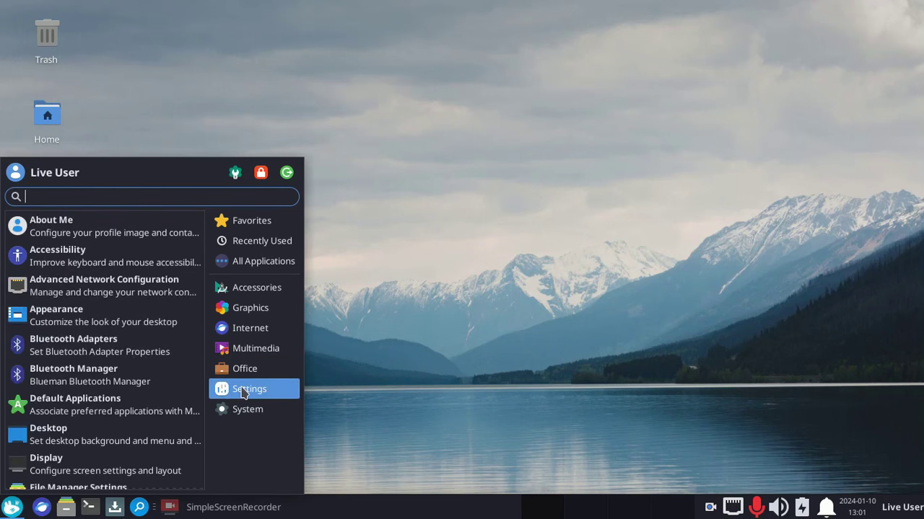
scroll(119, 278, down, 5)
scroll(120, 292, down, 4)
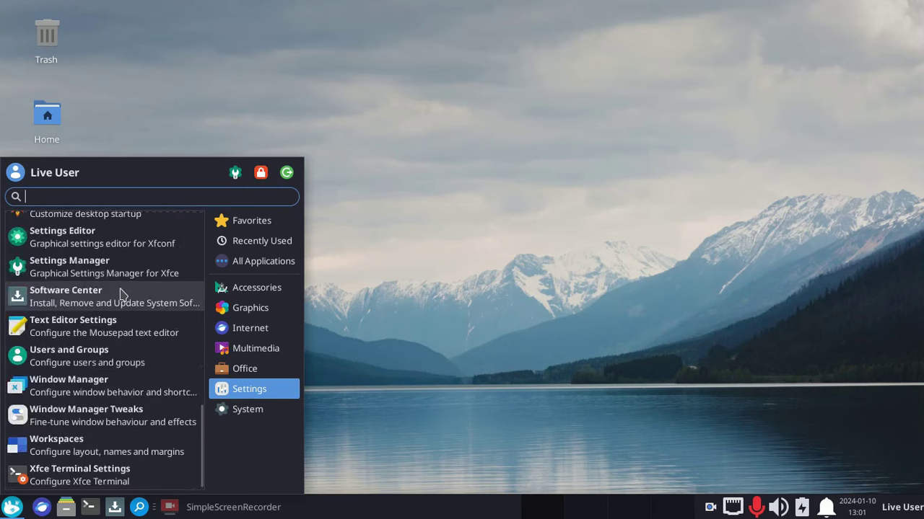
click(244, 419)
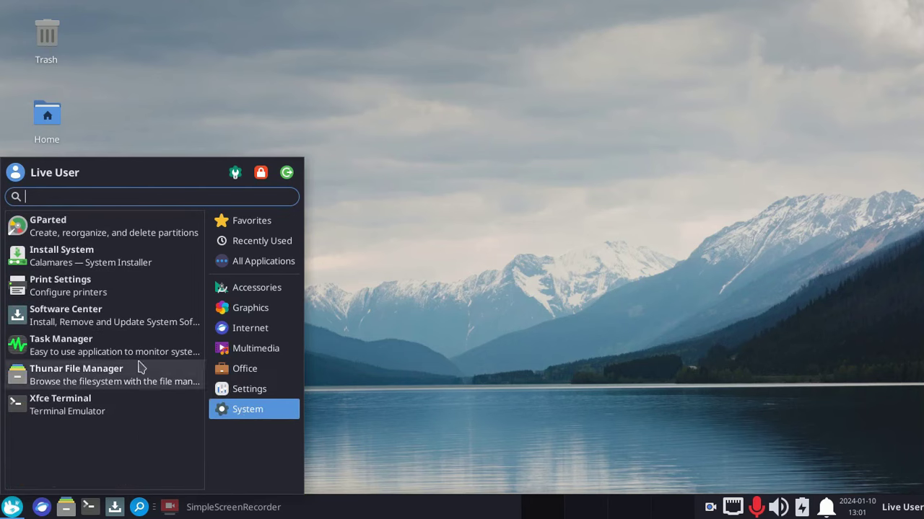
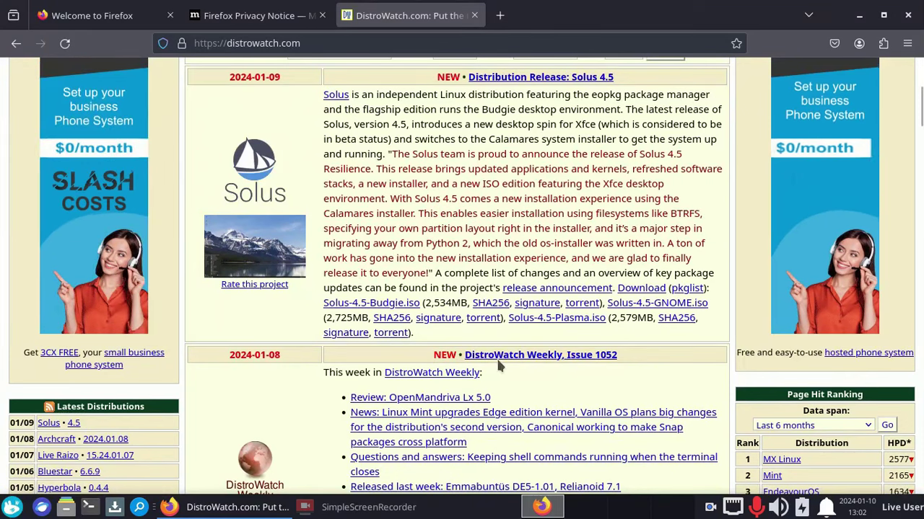
Open the Solus 4.5 release announcement from DistroWatch in a new tab and look through the front page's news and rankings.
right_click(546, 289)
click(572, 300)
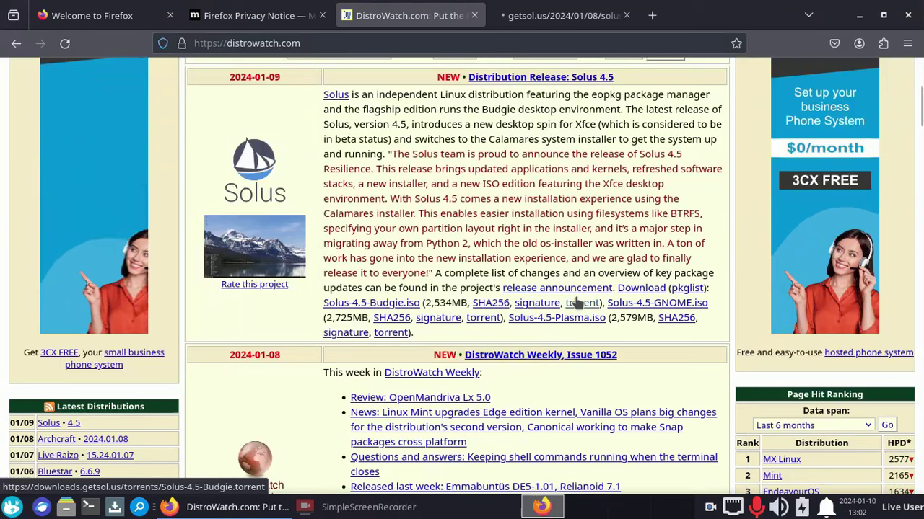
scroll(629, 290, down, 8)
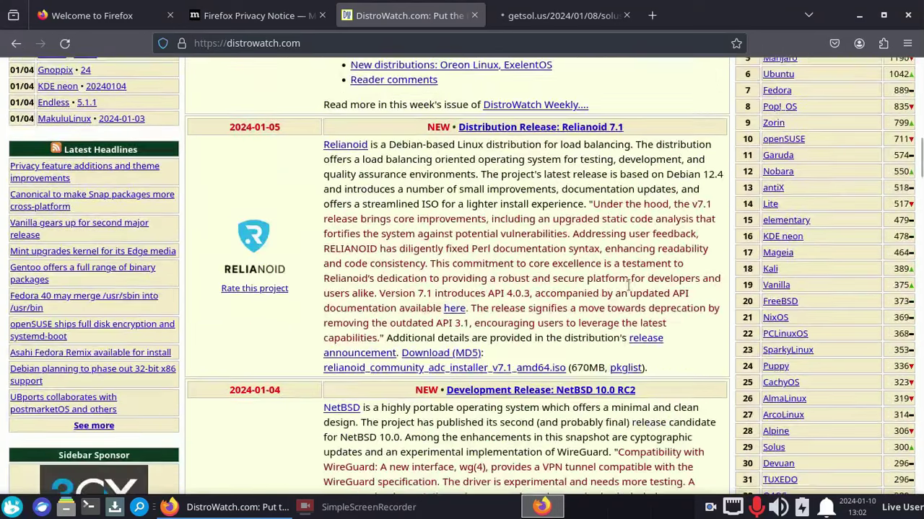
scroll(629, 285, down, 3)
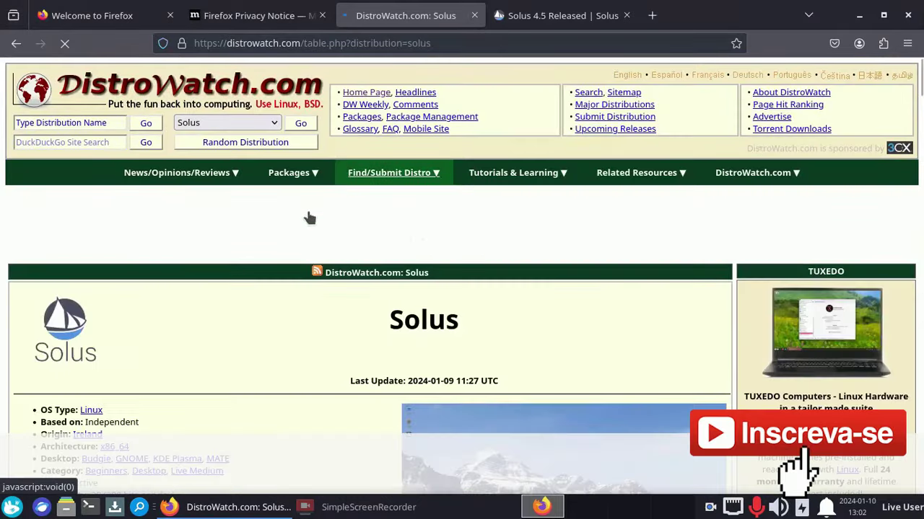
Examine DistroWatch's Solus page, covering the distribution summary, release history, package version table and reader ratings.
scroll(289, 227, down, 3)
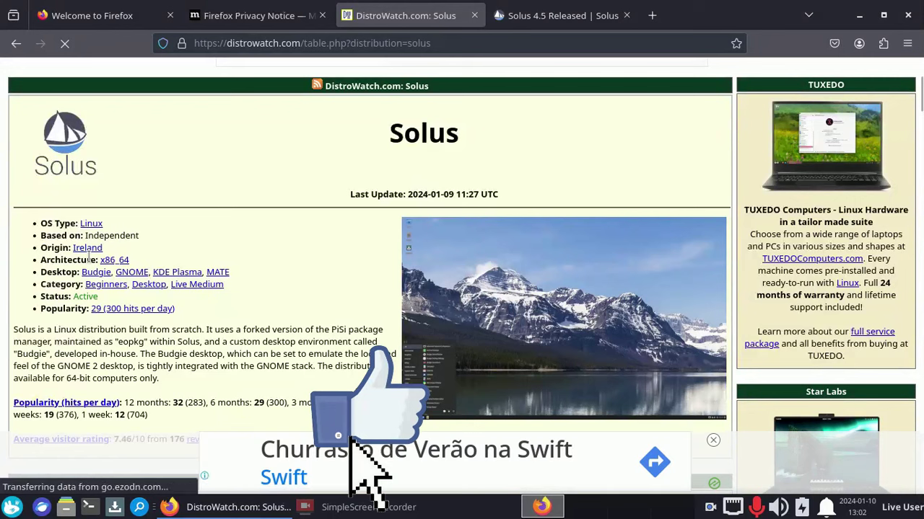
scroll(303, 235, down, 2)
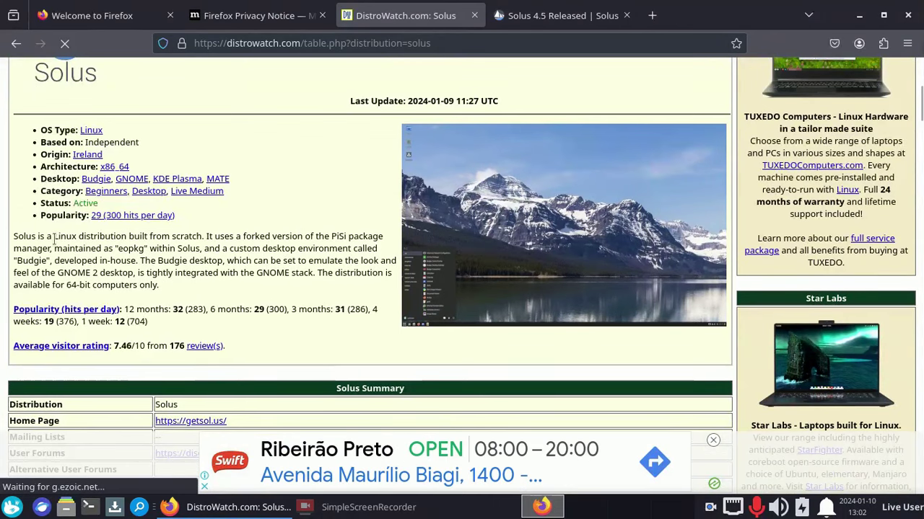
scroll(288, 263, down, 4)
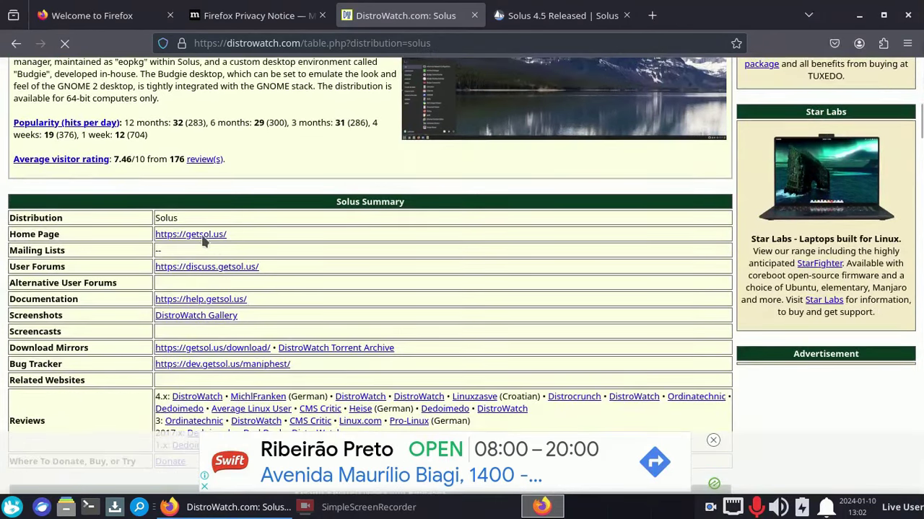
scroll(324, 219, down, 12)
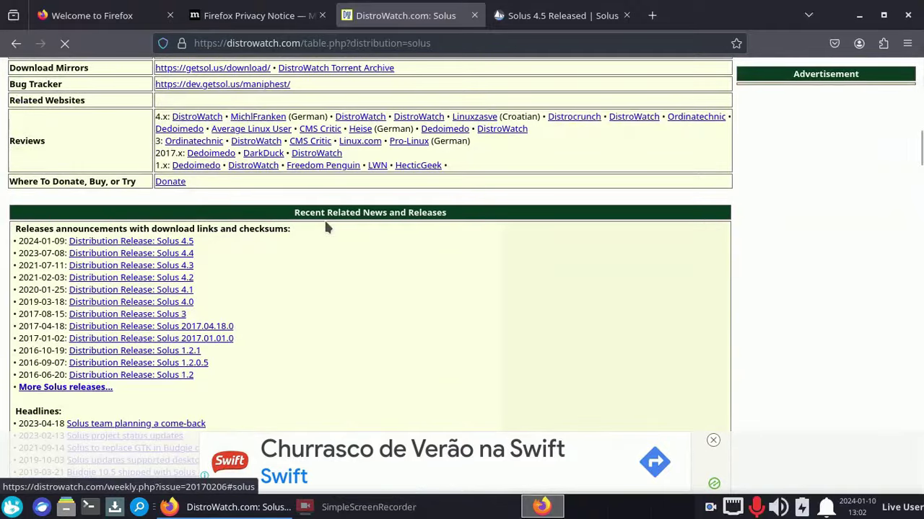
scroll(324, 229, down, 10)
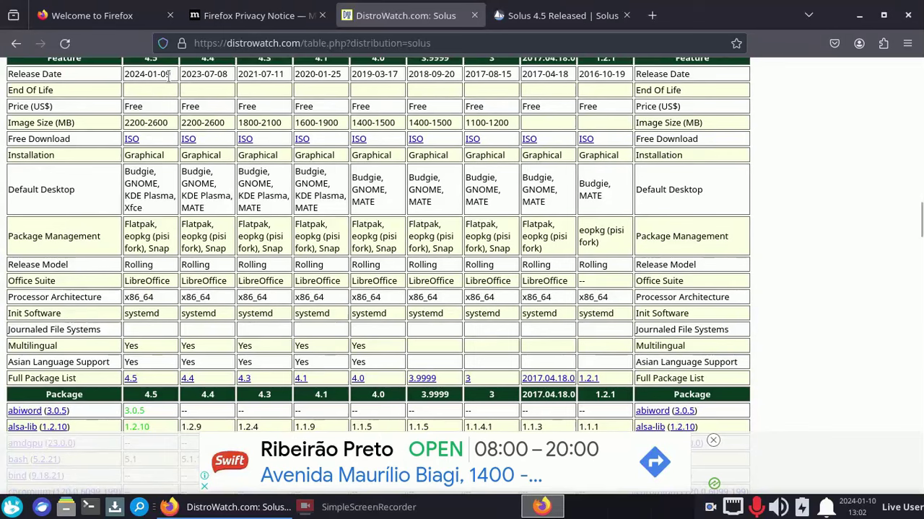
scroll(162, 109, down, 12)
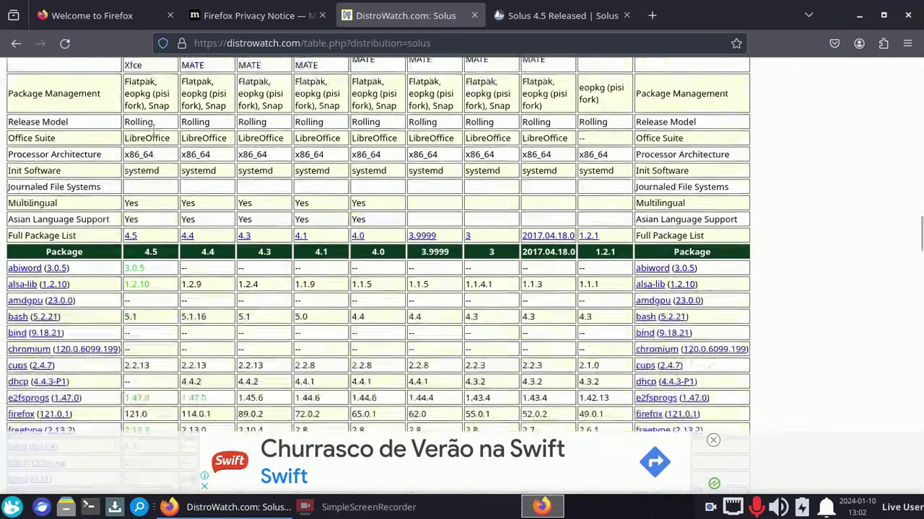
scroll(153, 137, down, 10)
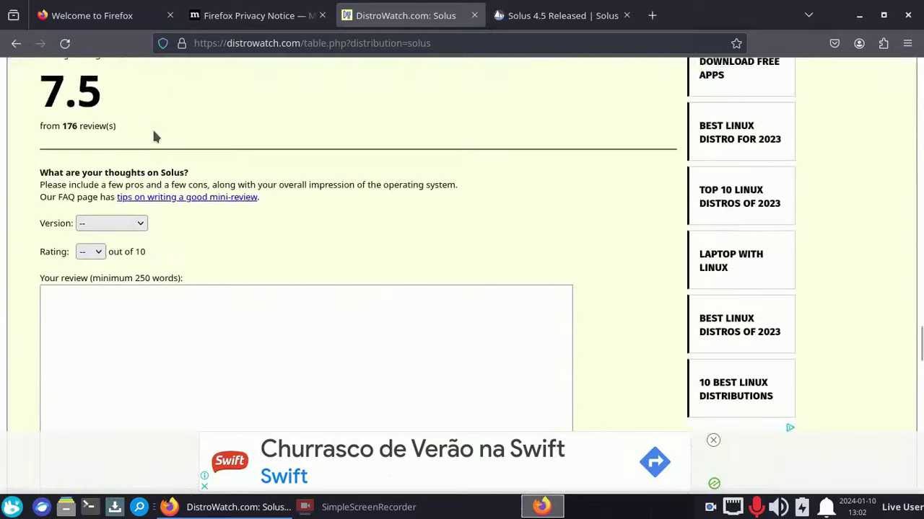
scroll(155, 130, up, 4)
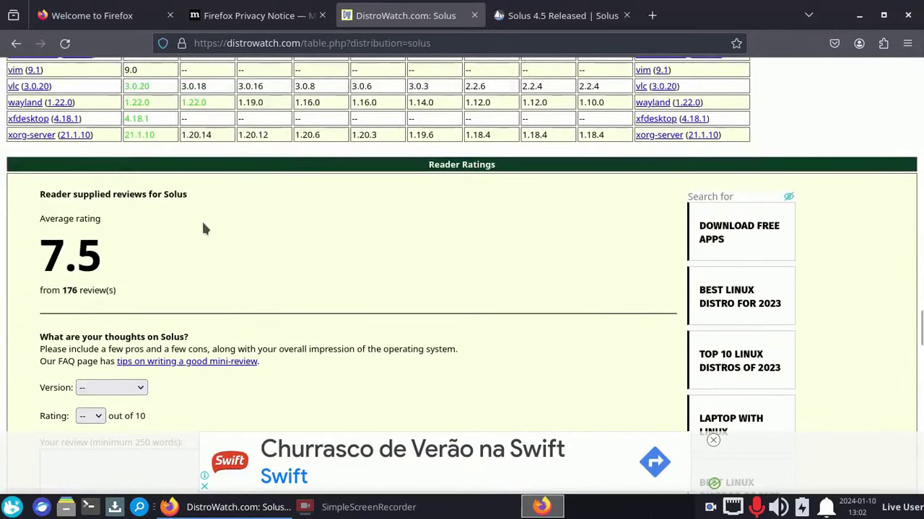
Read the reader-supplied reviews of Solus 4.4 beneath the ratings on the DistroWatch page.
scroll(203, 228, down, 10)
scroll(202, 225, down, 4)
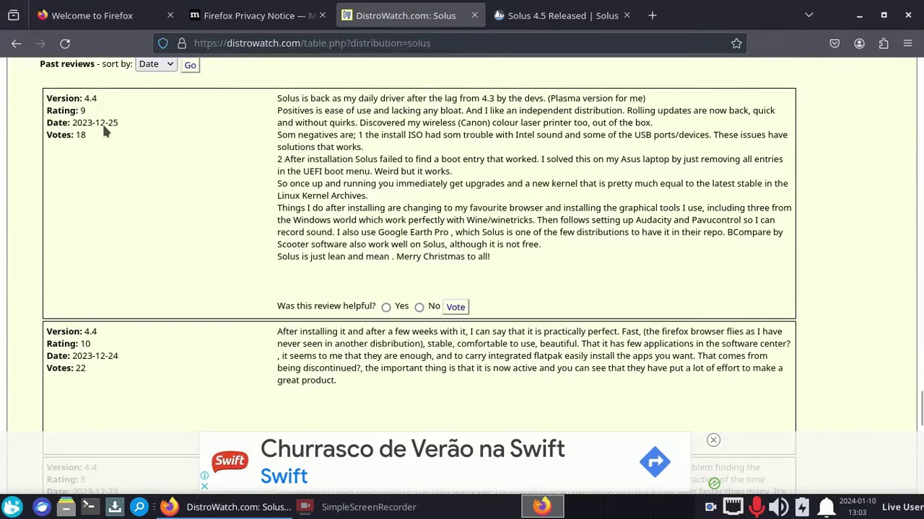
scroll(134, 221, down, 6)
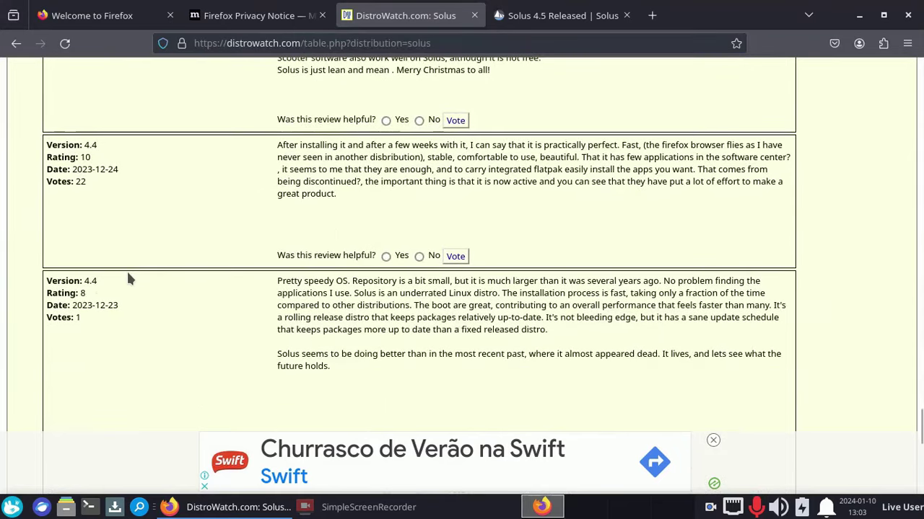
Examine the Solus 4.5 release announcement, covering the installer, default applications, kernel and hardware support, and the Budgie, GNOME, Plasma and XFCE editions.
click(547, 20)
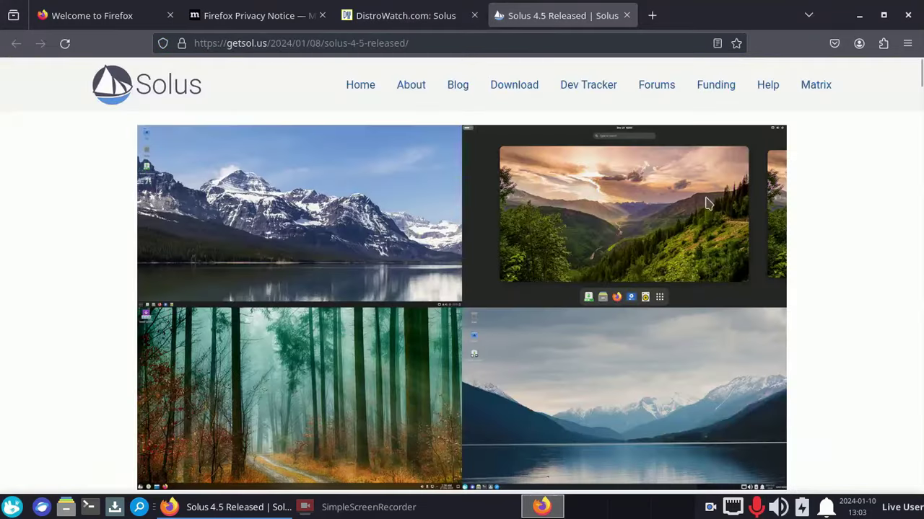
scroll(879, 207, down, 2)
scroll(879, 207, up, 2)
scroll(879, 207, down, 2)
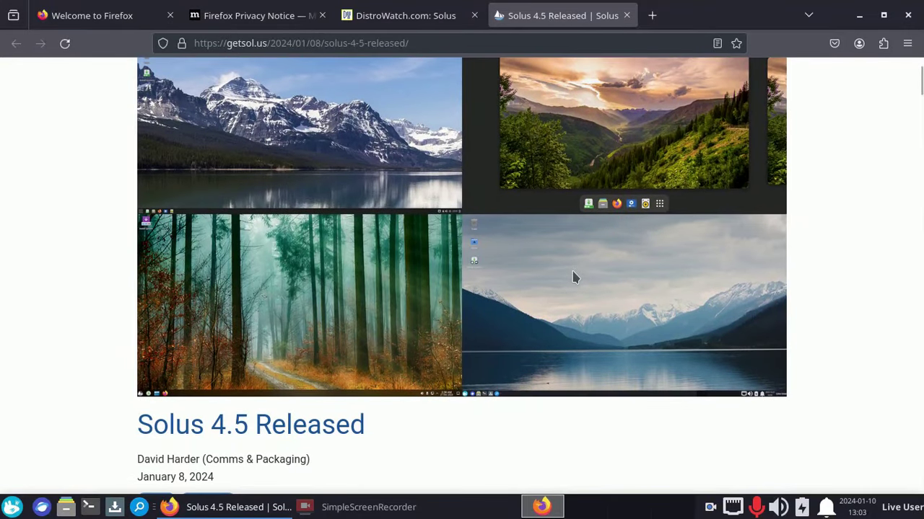
scroll(853, 306, down, 6)
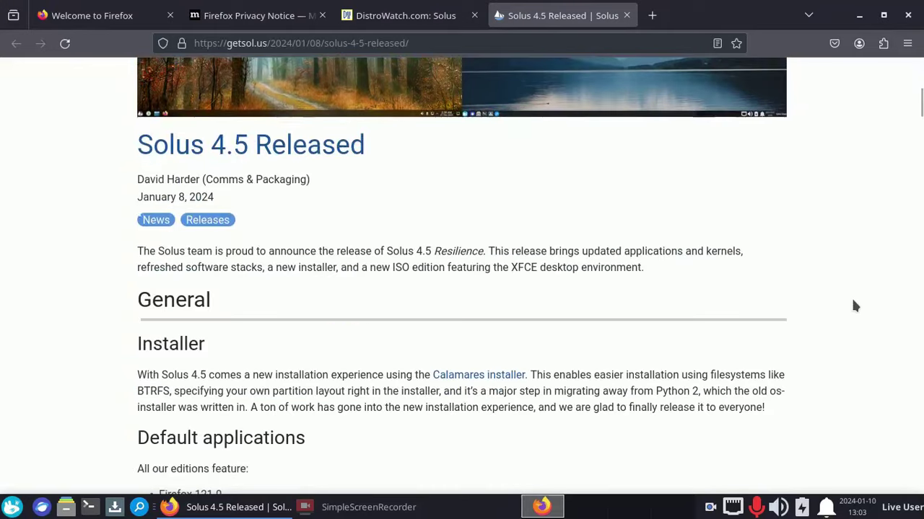
scroll(852, 306, down, 2)
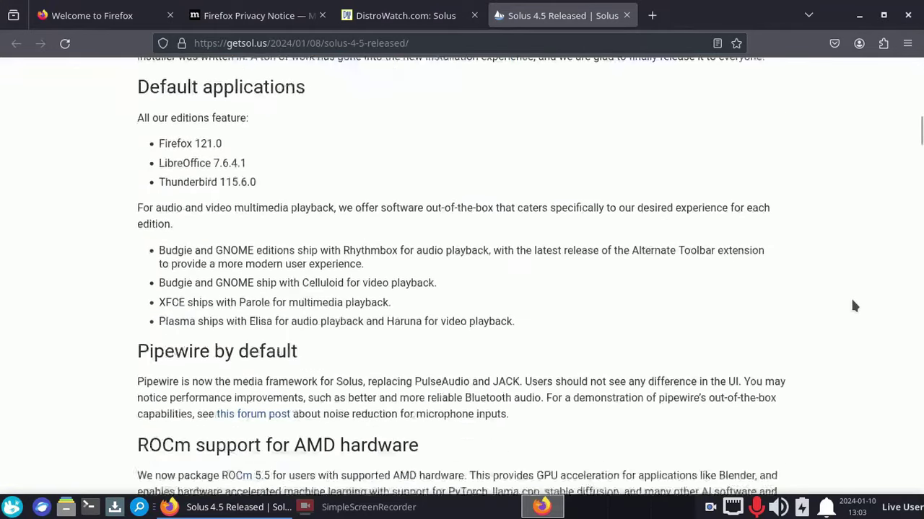
scroll(328, 187, down, 2)
scroll(328, 187, down, 5)
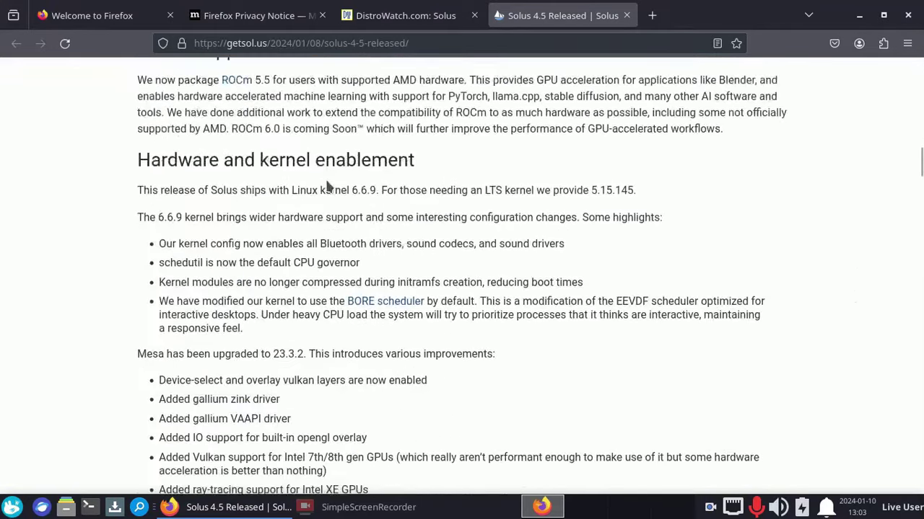
scroll(326, 187, down, 5)
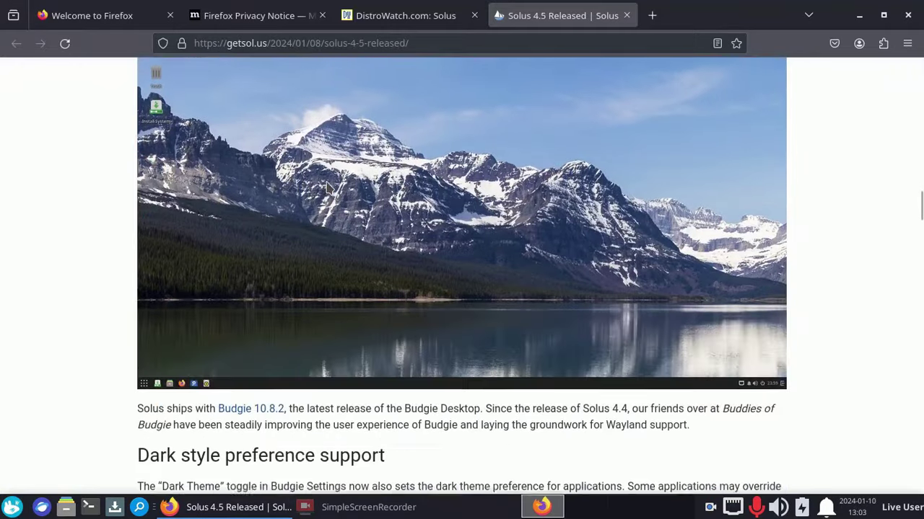
scroll(326, 189, down, 4)
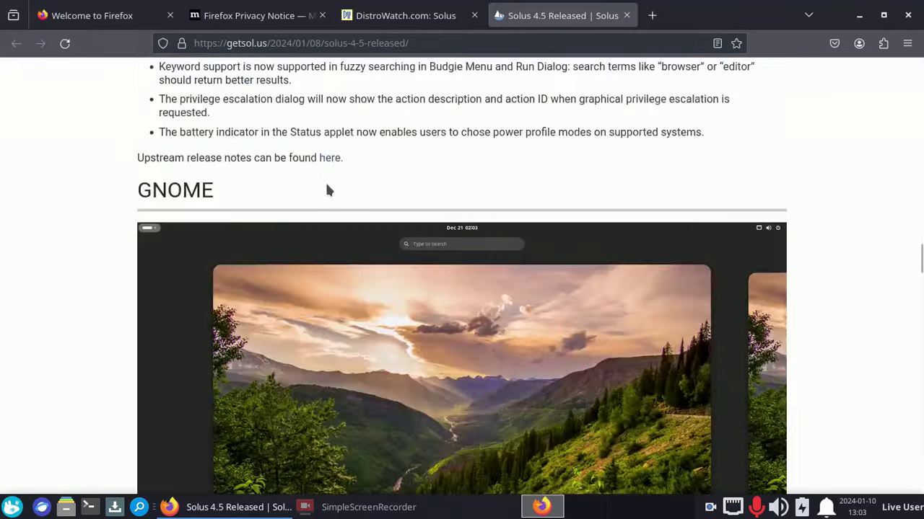
scroll(326, 189, down, 10)
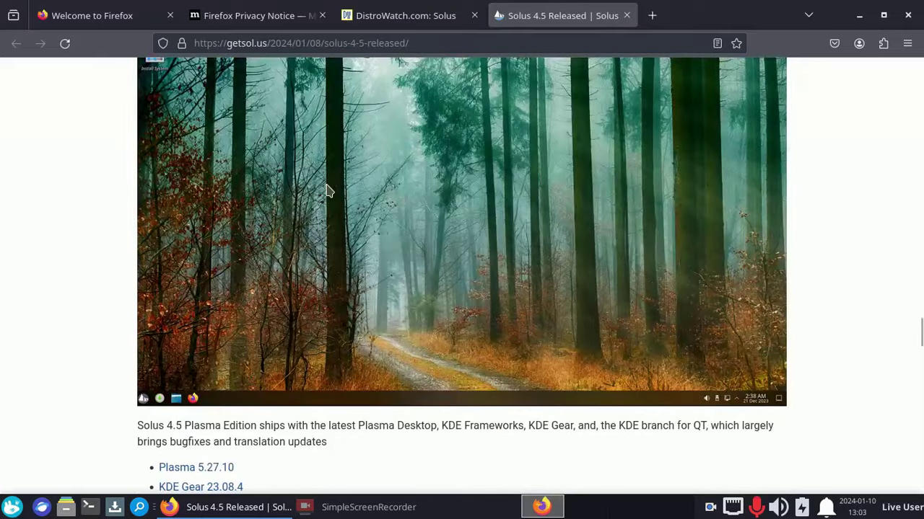
scroll(326, 191, up, 2)
scroll(326, 190, down, 8)
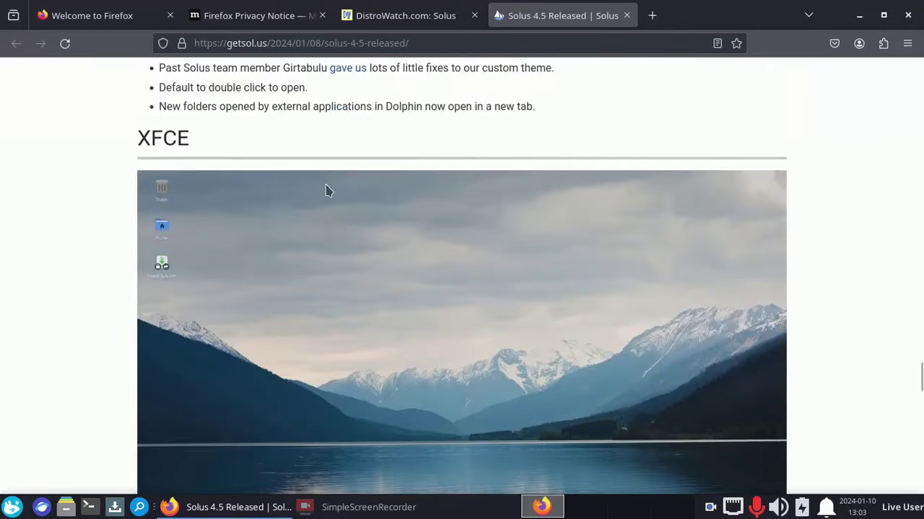
scroll(309, 168, down, 3)
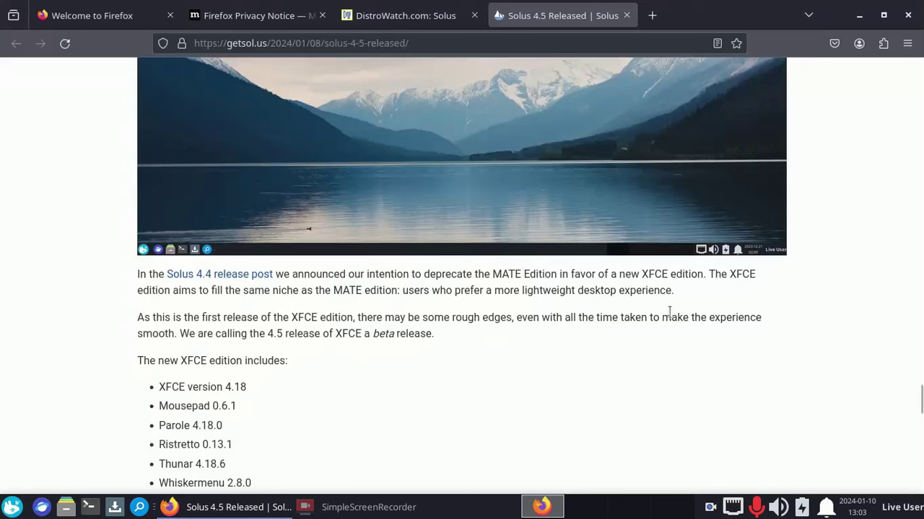
Open the Solus site's Download page and examine the available editions, their media sizes and the system requirements.
drag(920, 407, 912, 64)
click(509, 92)
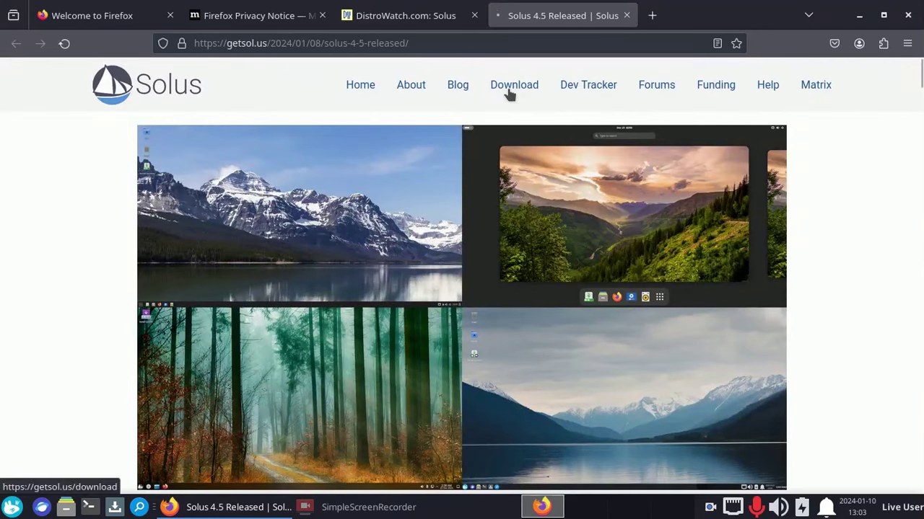
scroll(458, 211, down, 3)
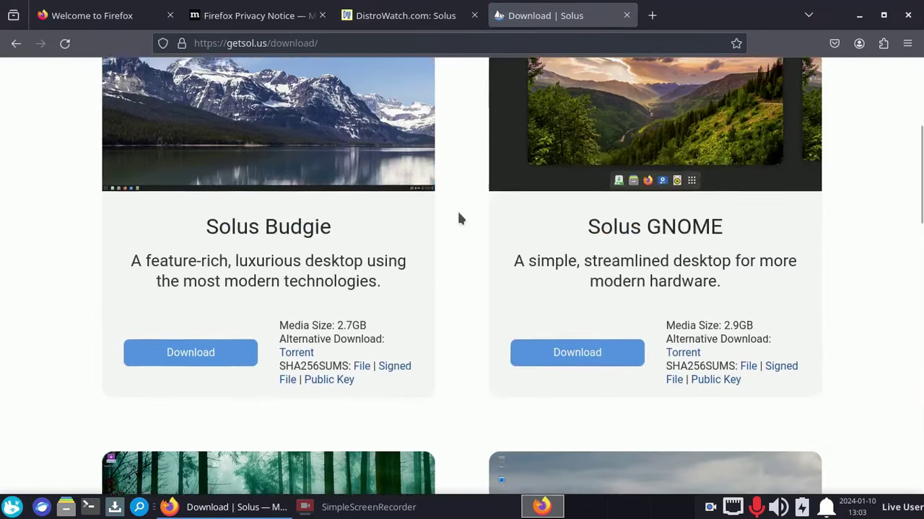
scroll(458, 216, down, 1)
scroll(458, 218, down, 3)
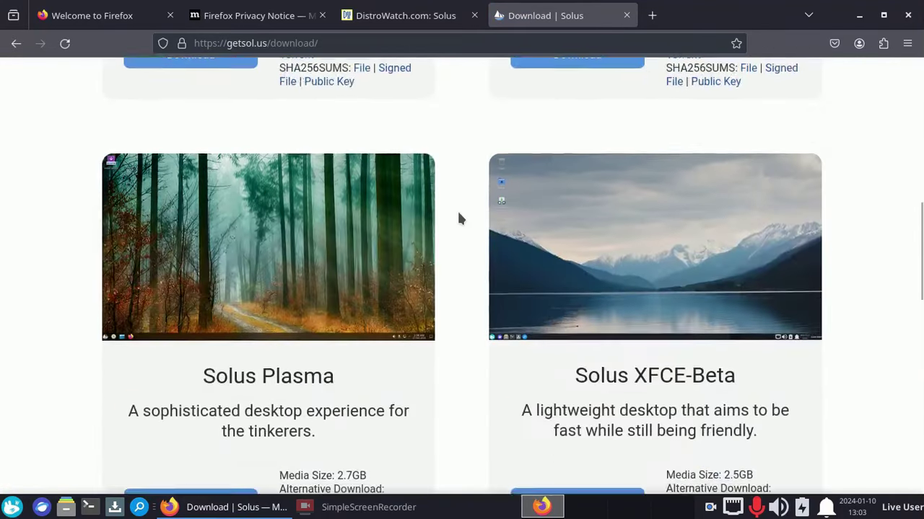
scroll(505, 285, down, 2)
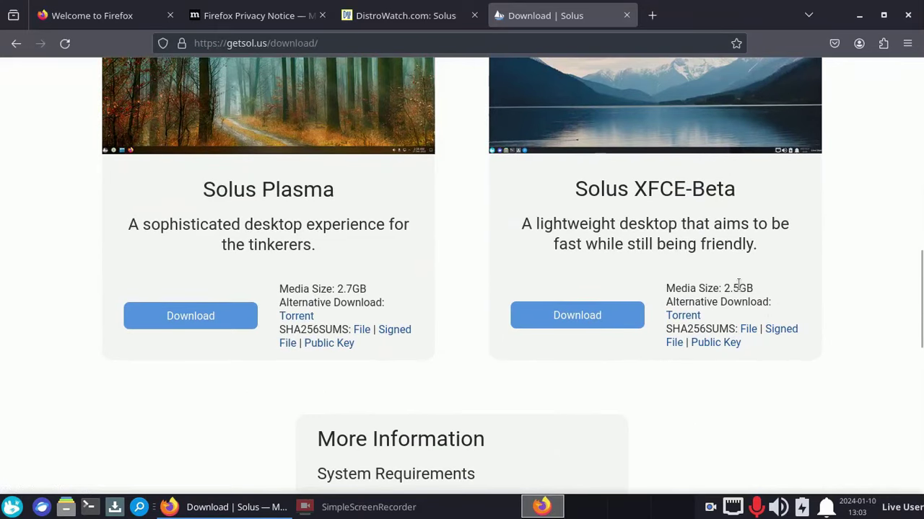
scroll(566, 372, down, 3)
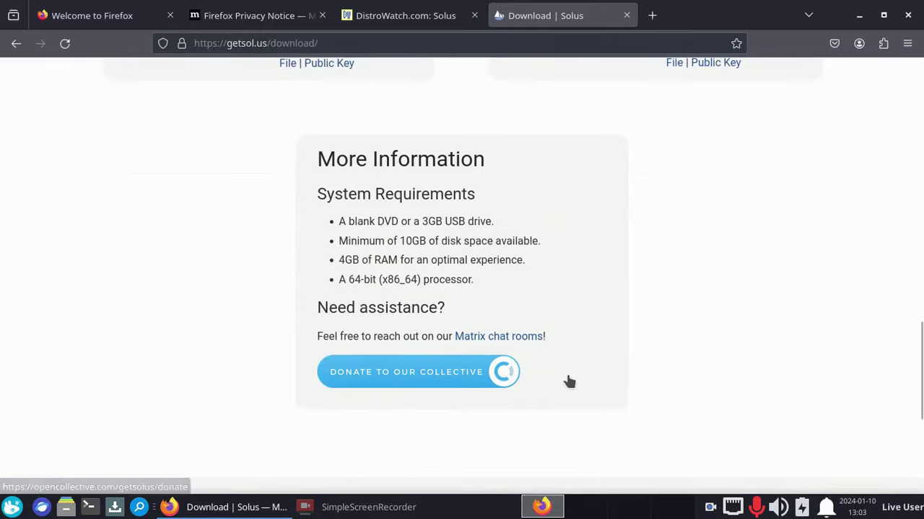
scroll(568, 372, up, 1)
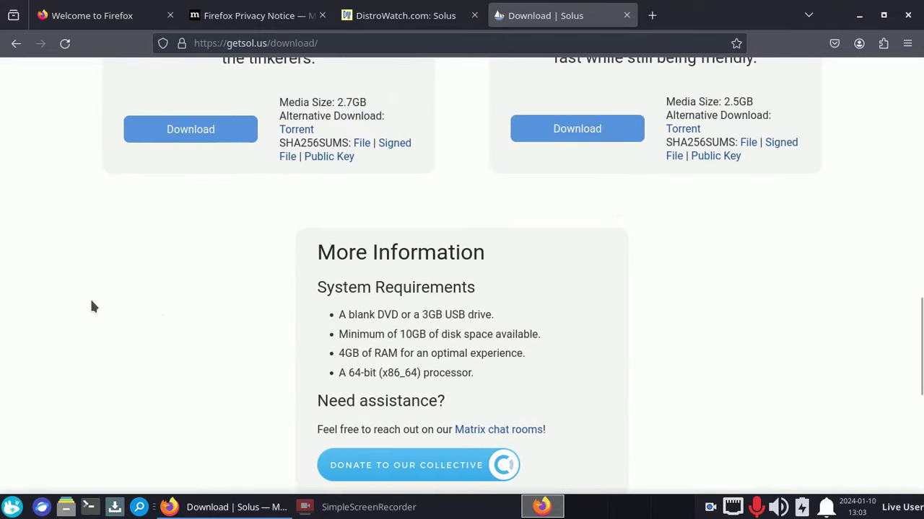
scroll(70, 306, down, 1)
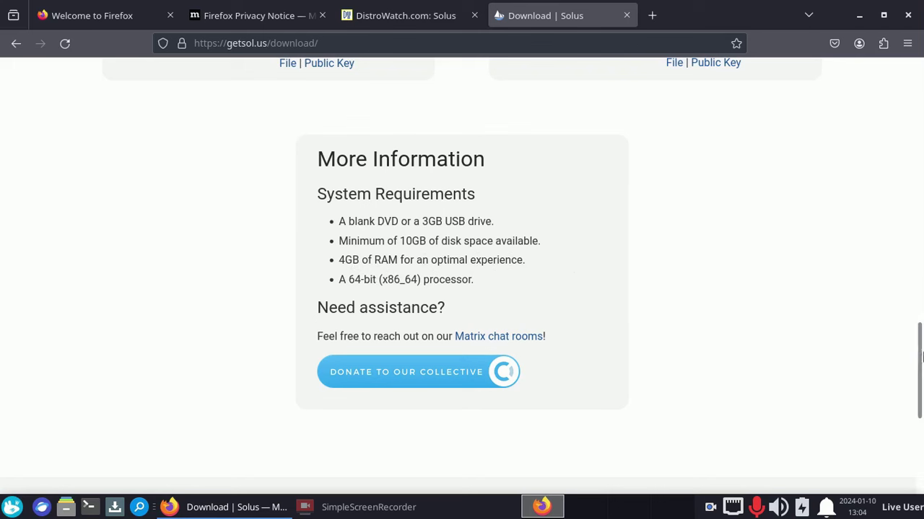
drag(918, 364, 918, 94)
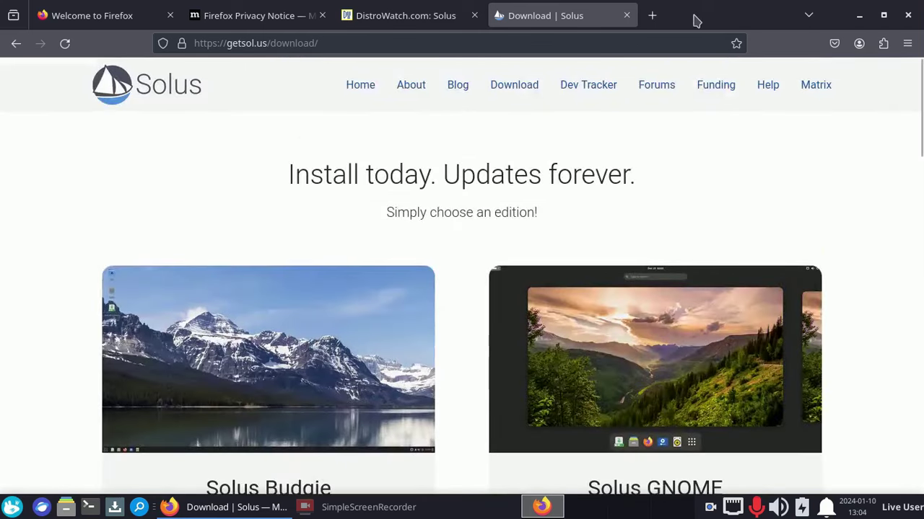
Open YouTube in a new tab and look over the full Solus Download page again.
click(665, 19)
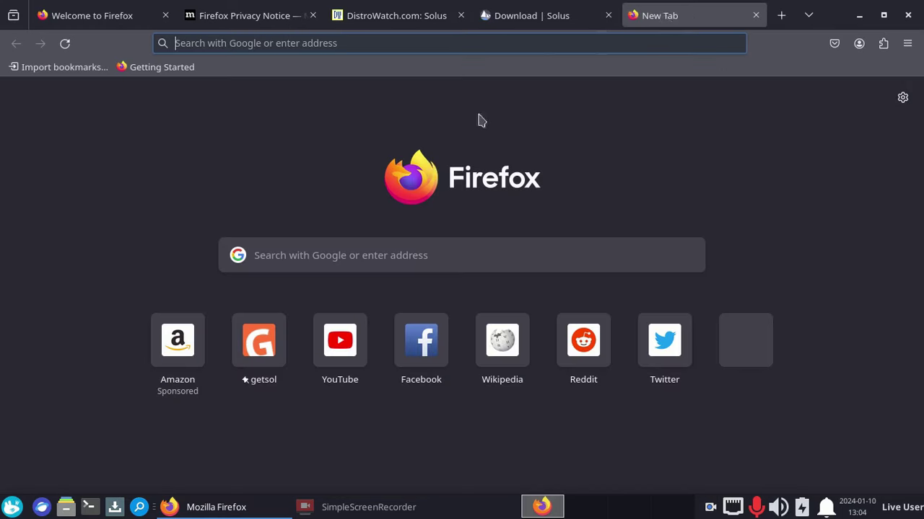
click(354, 340)
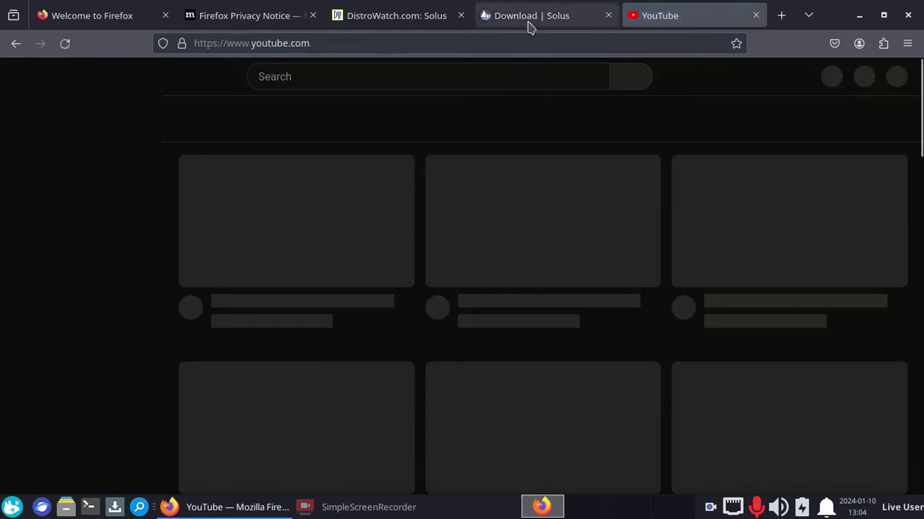
click(527, 22)
scroll(400, 273, down, 20)
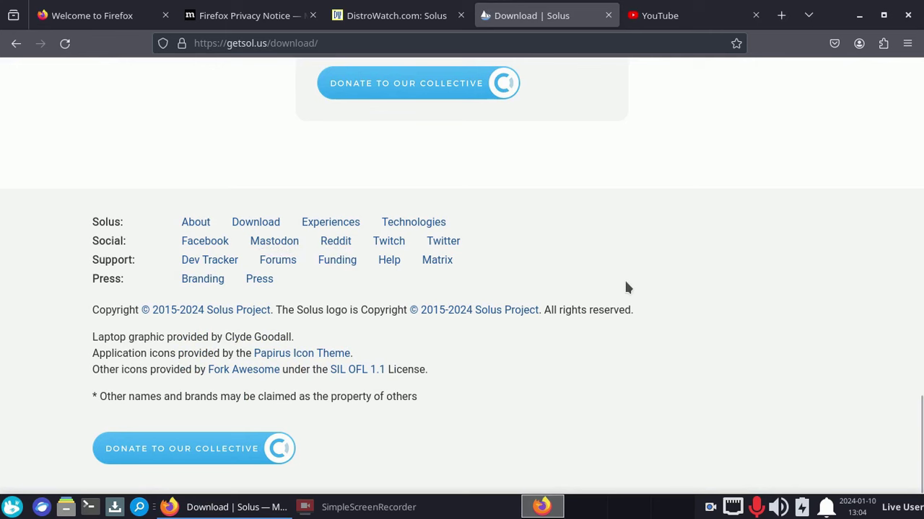
scroll(626, 288, up, 20)
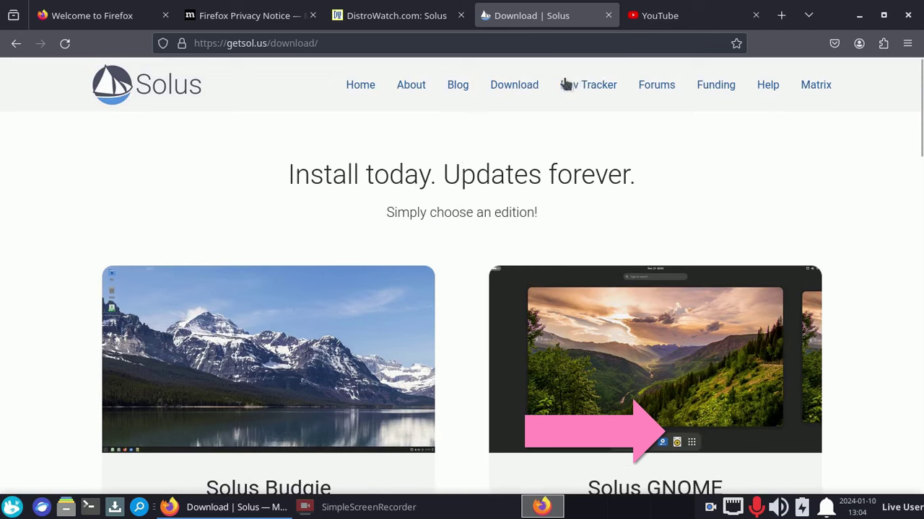
Search YouTube for "fetha tutoriais" and open the Fetha Tutoriais channel.
click(653, 15)
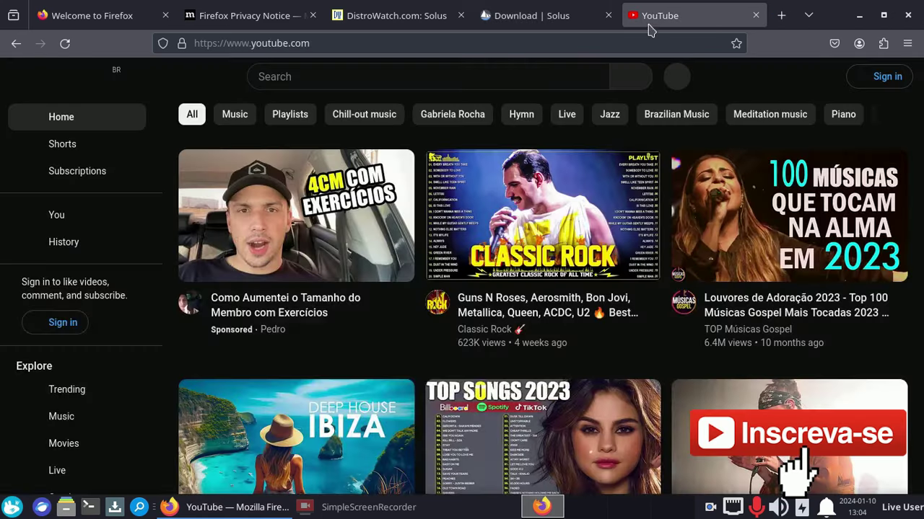
click(453, 74)
text(fetha tutori)
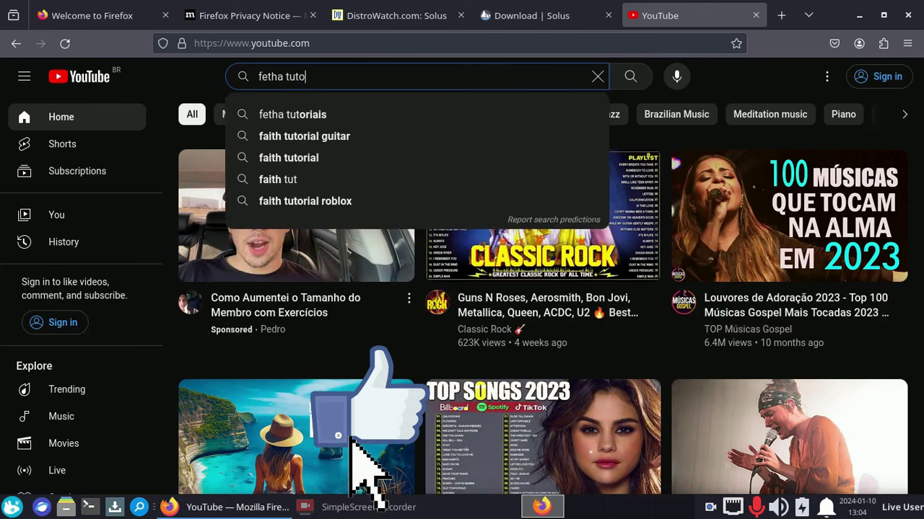
text(ais)
key(Return)
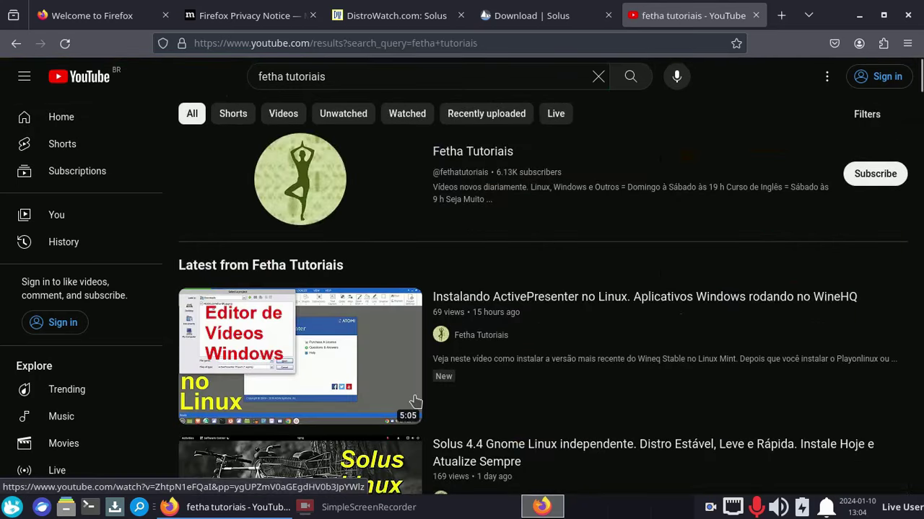
click(469, 156)
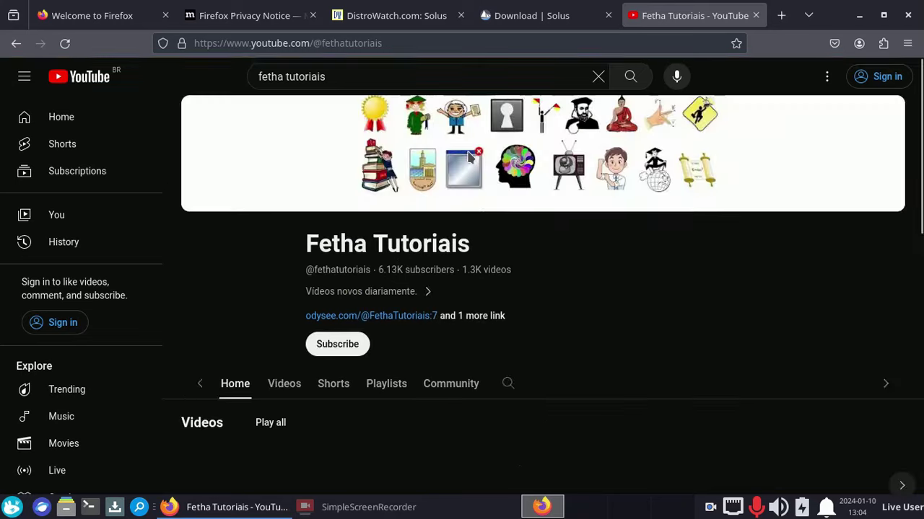
Open the channel's "Aplicativos para Criar Pendrive de Boot" and Mauna Linux playlists in separate new tabs.
scroll(598, 351, down, 3)
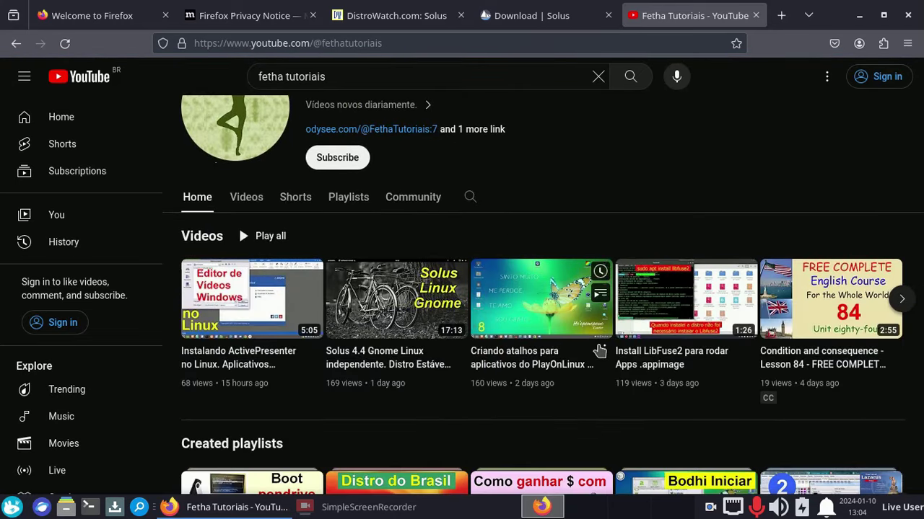
scroll(599, 352, down, 3)
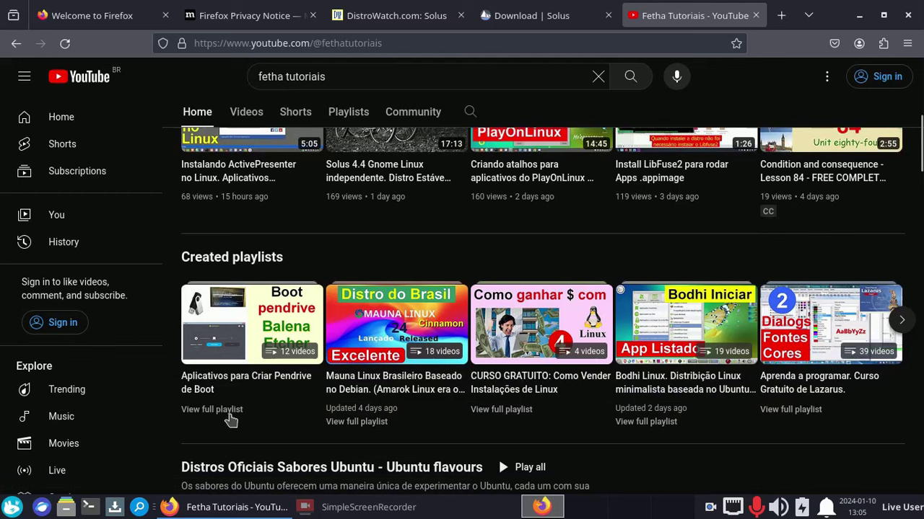
right_click(229, 419)
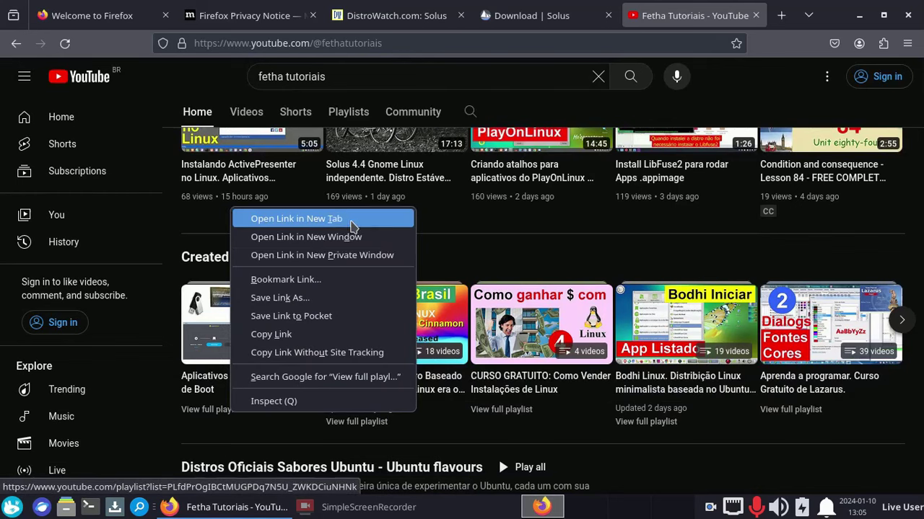
click(352, 226)
middle_click(381, 425)
Look through the boot pendrive playlist's videos and switch to the Mauna Linux playlist.
click(599, 15)
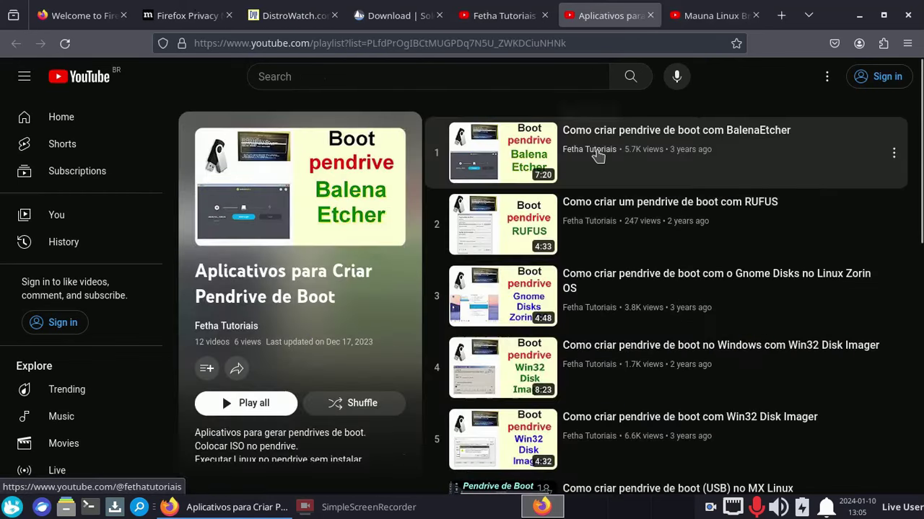
scroll(613, 192, down, 4)
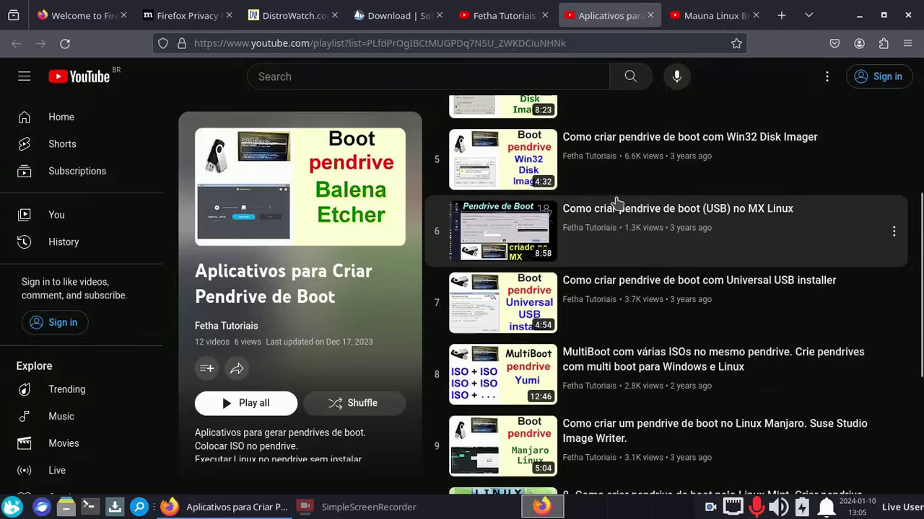
scroll(616, 204, down, 3)
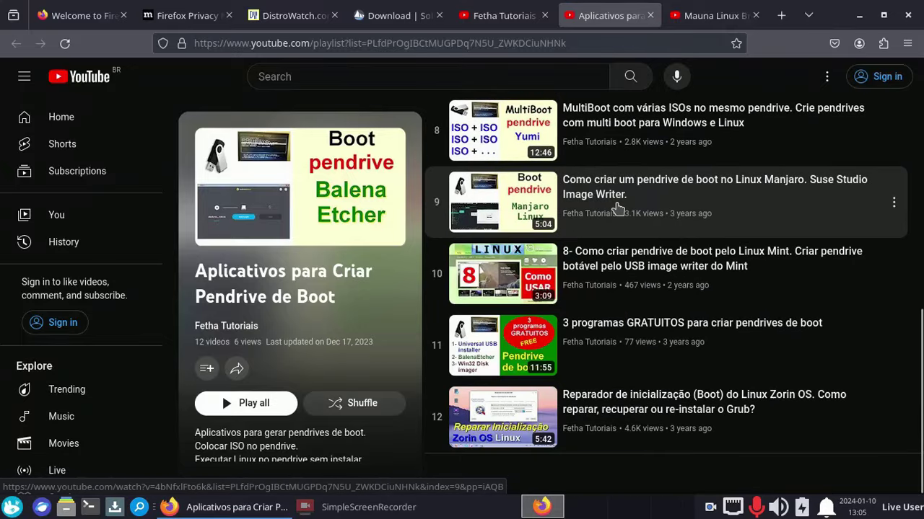
click(711, 18)
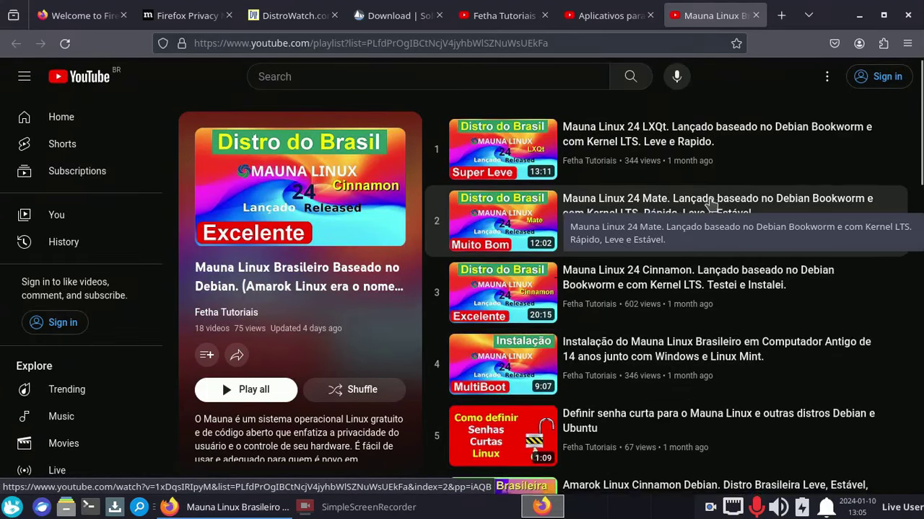
Look through the Mauna Linux playlist's videos, briefly open YouTube Shorts, and close that tab.
scroll(710, 206, down, 4)
scroll(711, 206, up, 2)
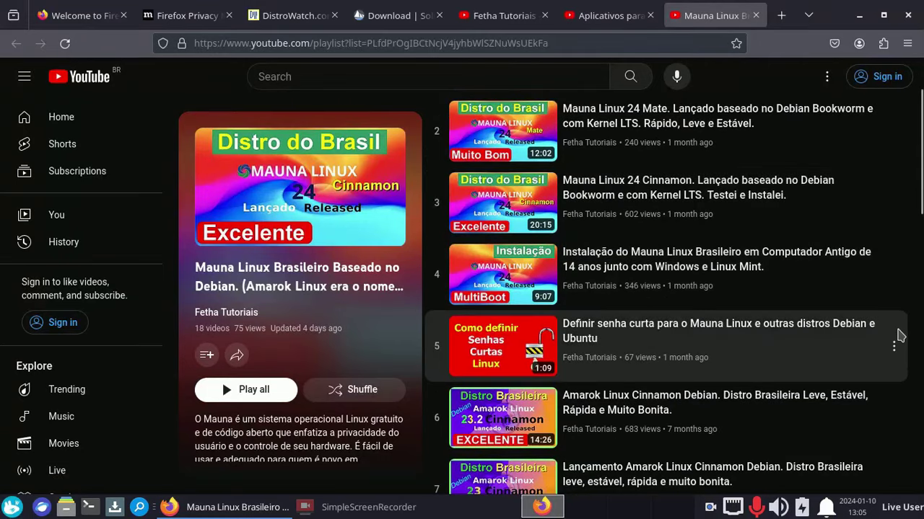
scroll(900, 335, up, 2)
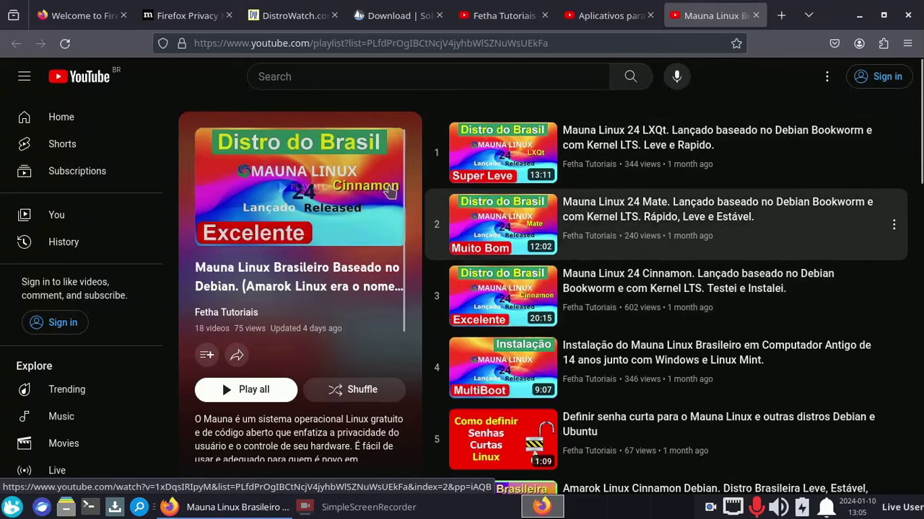
click(62, 144)
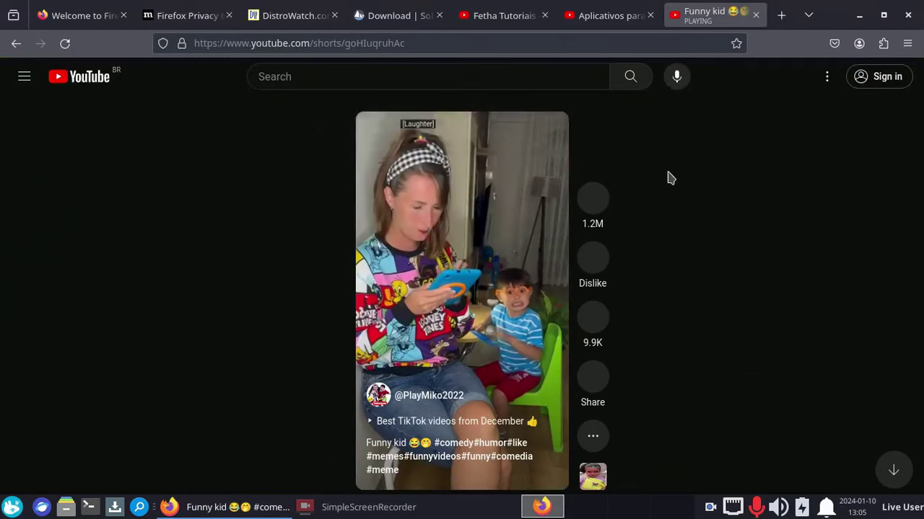
click(757, 15)
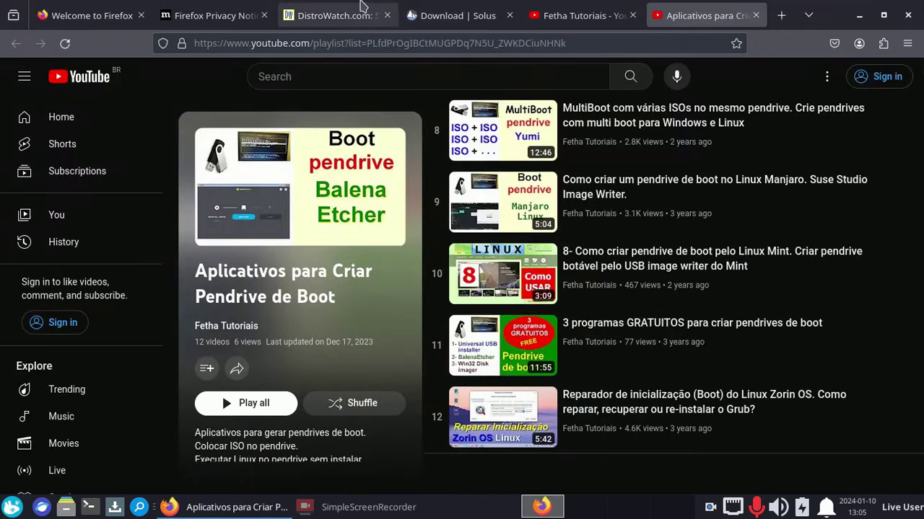
Return to the Solus Download page, highlight its web address, and close the browser.
click(440, 18)
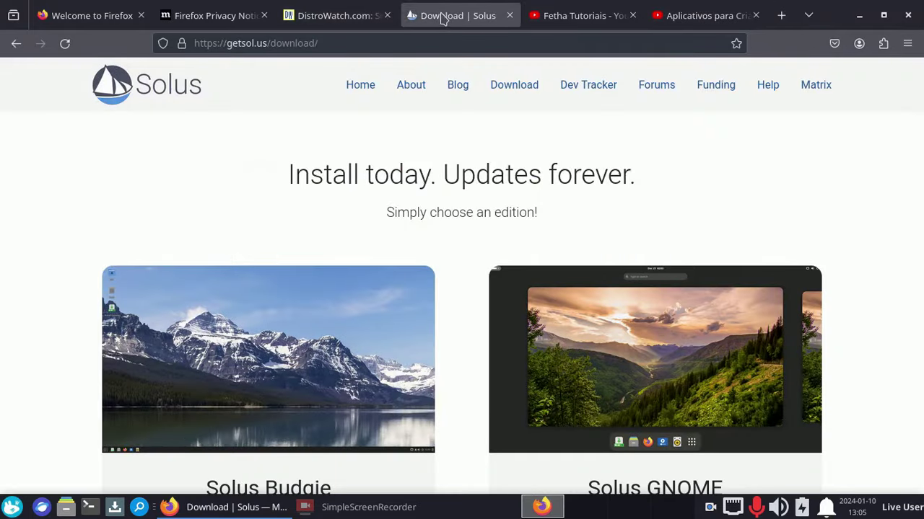
triple_click(267, 44)
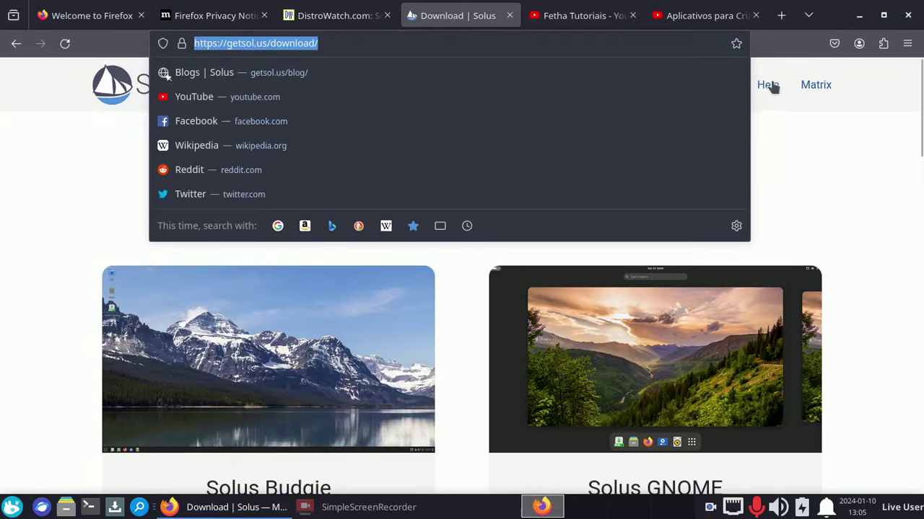
click(908, 16)
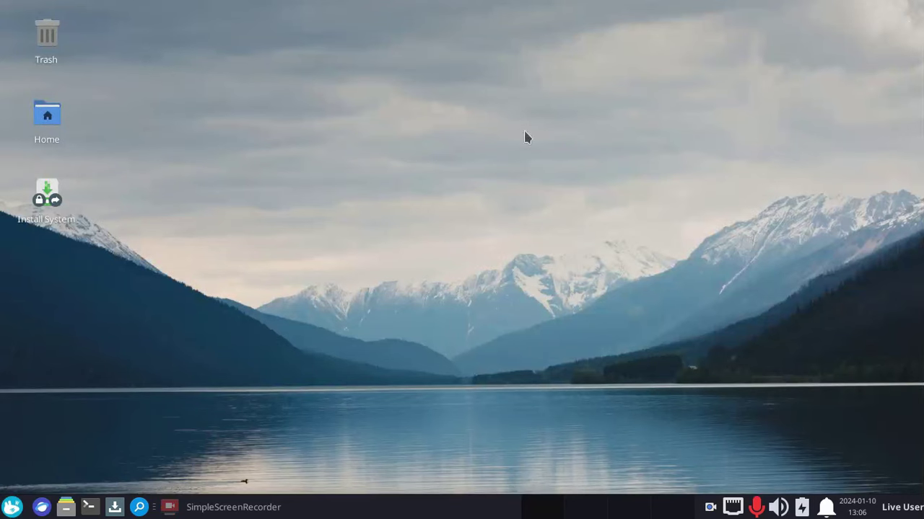
Open the file manager, check the contents of the Videos folder, and return to the home folder.
click(66, 507)
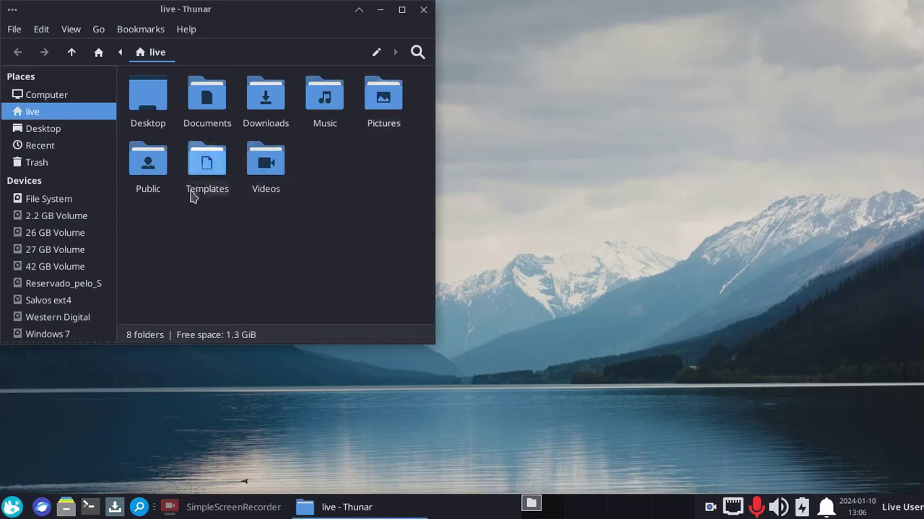
double_click(264, 173)
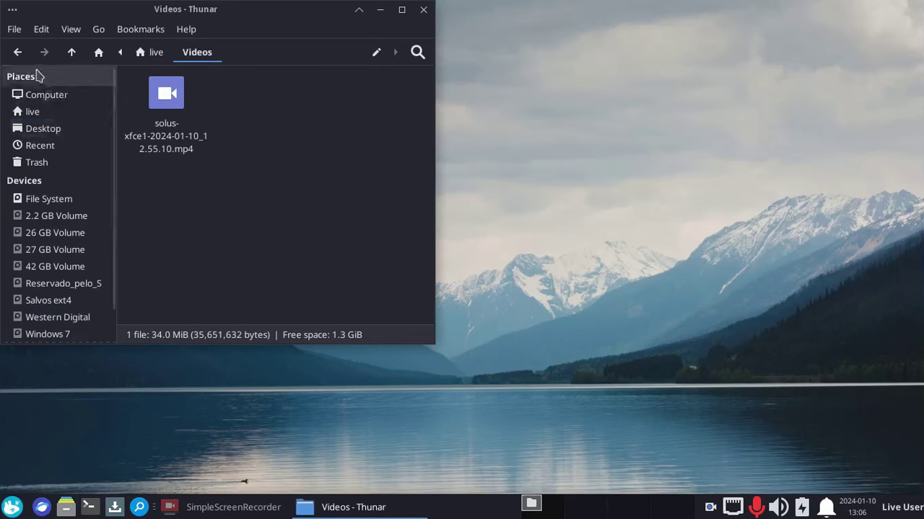
click(18, 52)
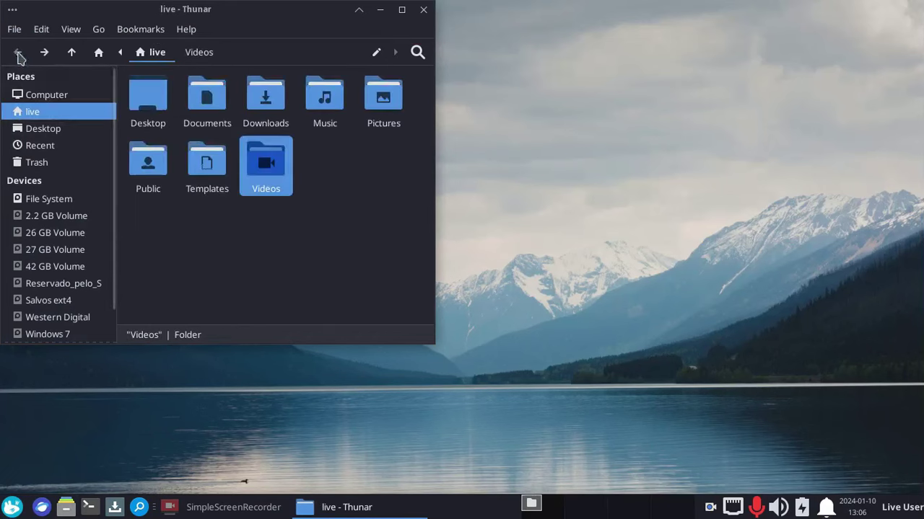
Open the _Testes-Som-Appimage folder on the Windows 7 volume with the file manager window maximized.
click(70, 334)
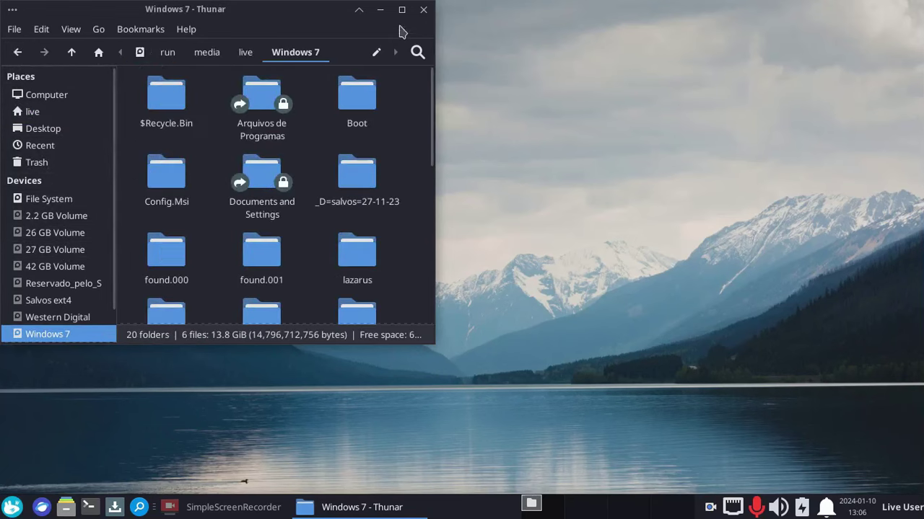
double_click(403, 18)
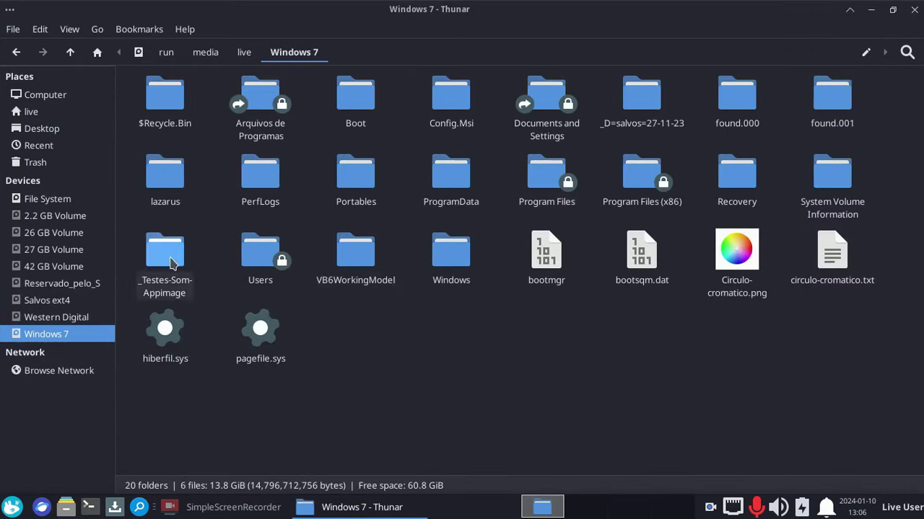
double_click(166, 261)
Play "Apowersoft para Gravar a tela do Celular.mp4" in Parole Media Player at maximum volume to test sound, and close the player.
right_click(170, 119)
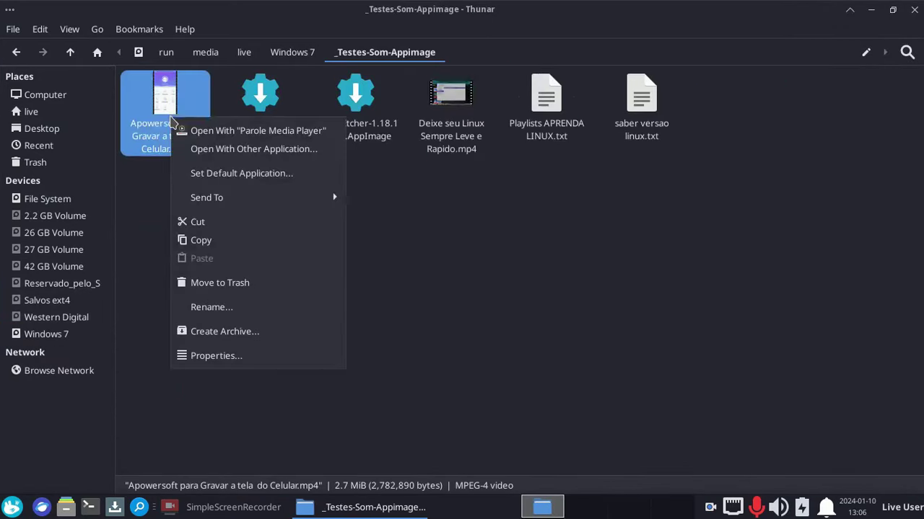
click(225, 130)
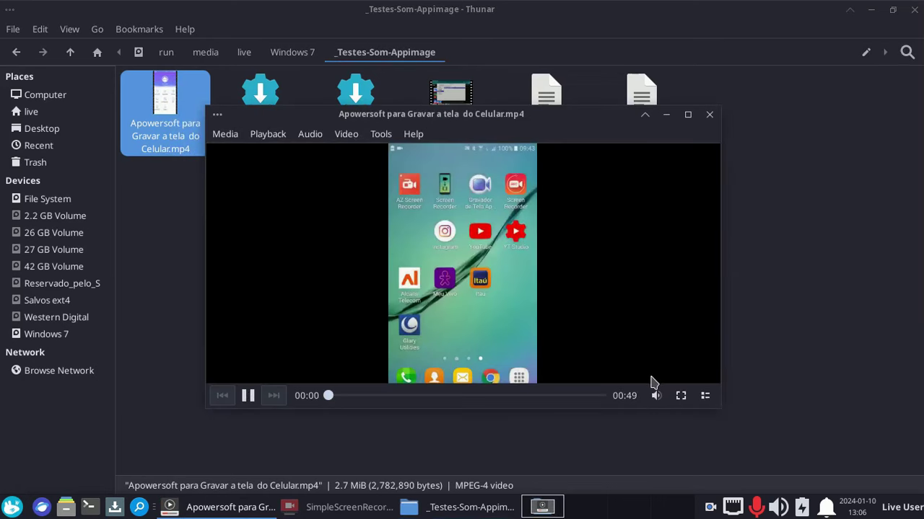
click(656, 395)
drag(657, 319, 658, 290)
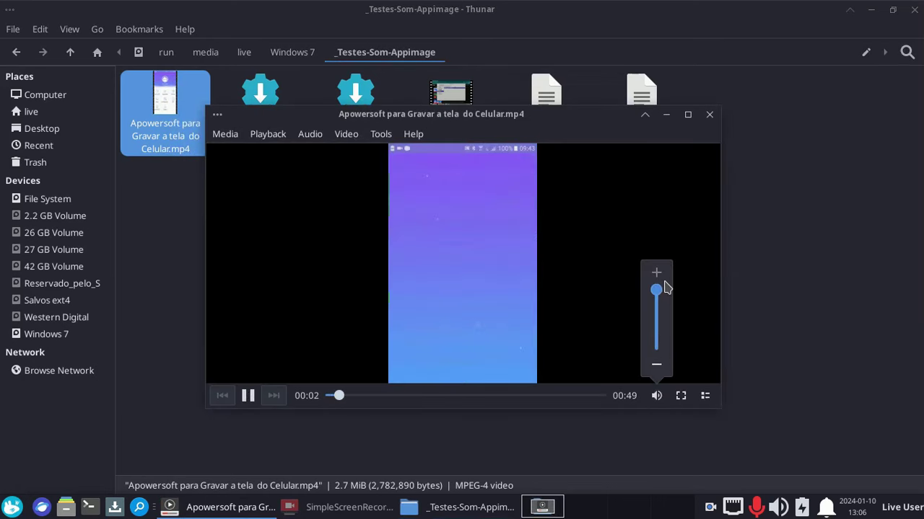
click(709, 114)
Run balenaEtcher-1.18.11-x64.AppImage to test AppImage support, and close both balenaEtcher and the file manager.
right_click(349, 109)
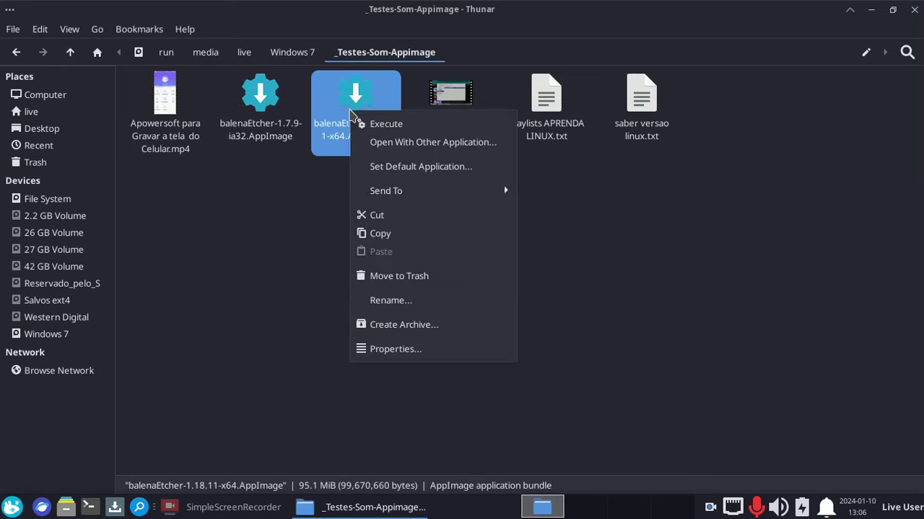
click(279, 242)
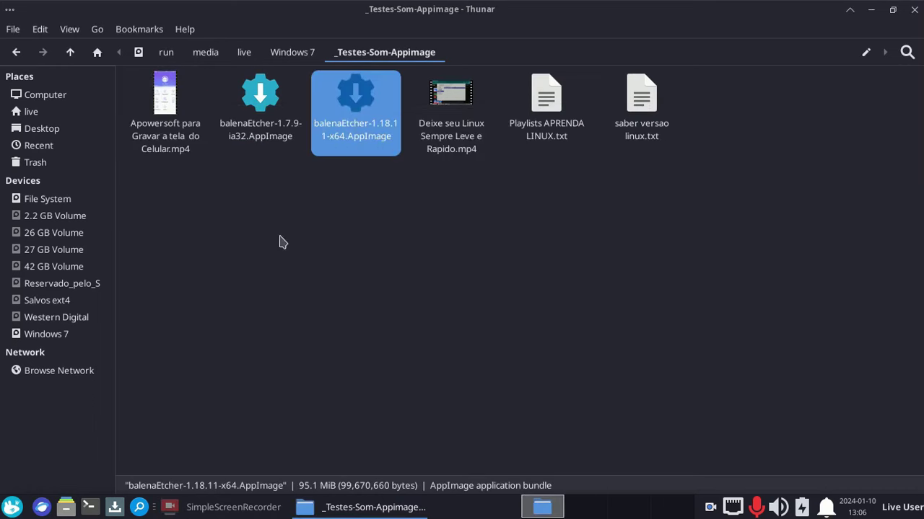
right_click(349, 124)
click(365, 132)
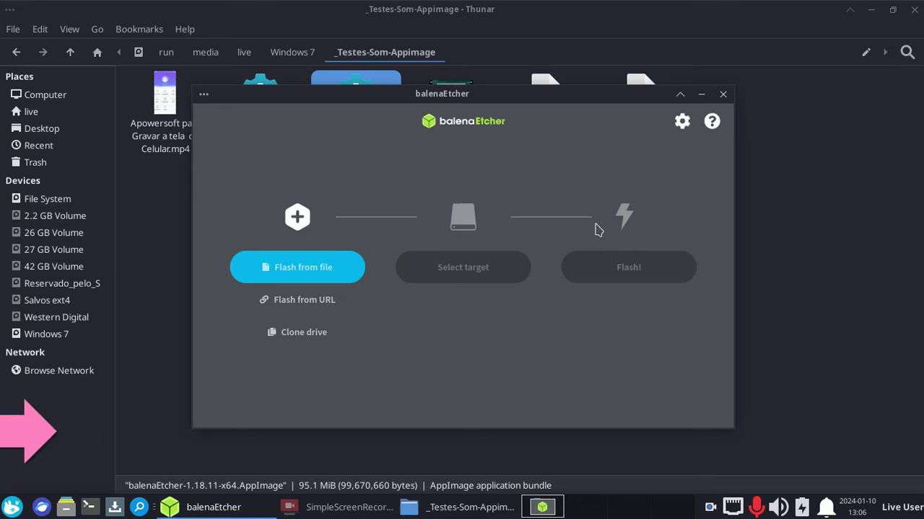
click(727, 98)
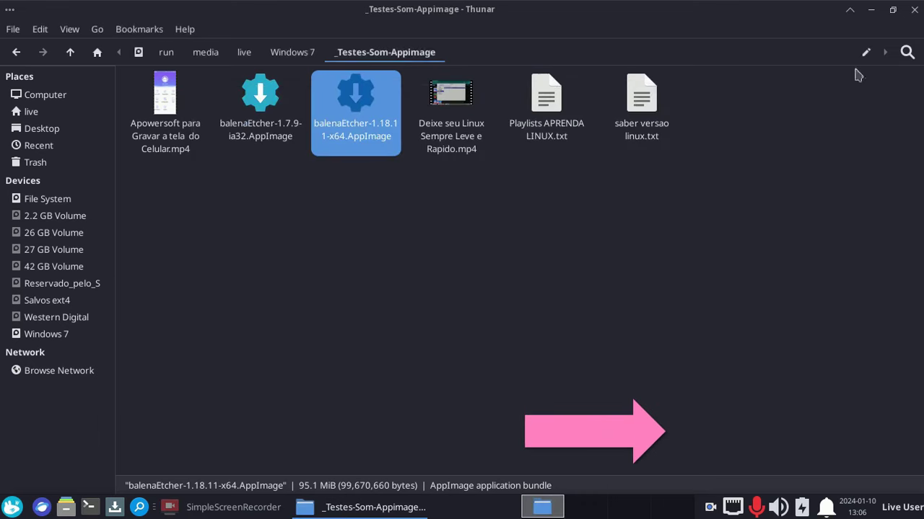
click(912, 10)
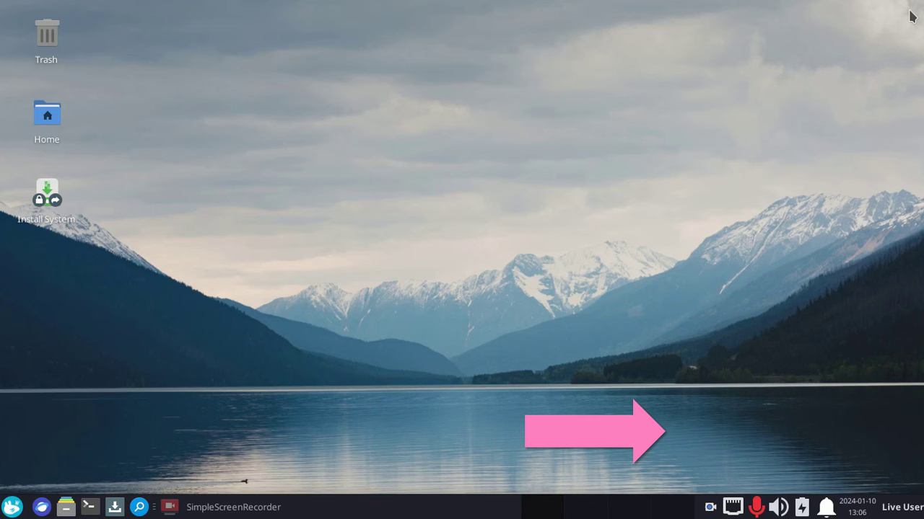
Launch the Solus system installer from the desktop and accept português (Brasil) and the America/Sao Paulo location.
right_click(36, 191)
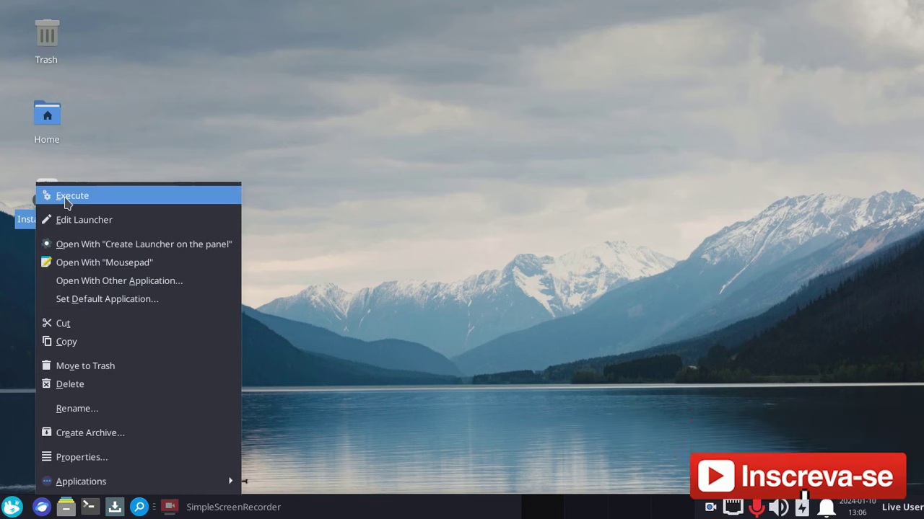
click(65, 196)
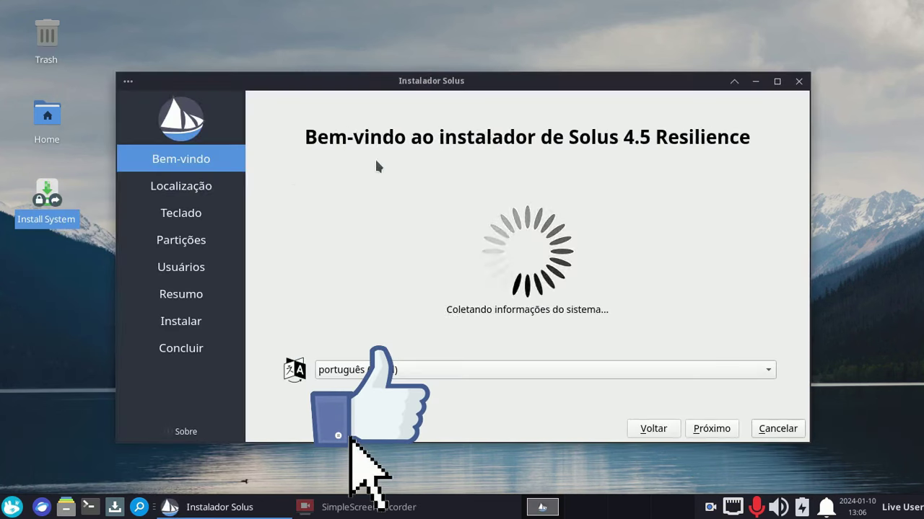
drag(551, 84, 435, 129)
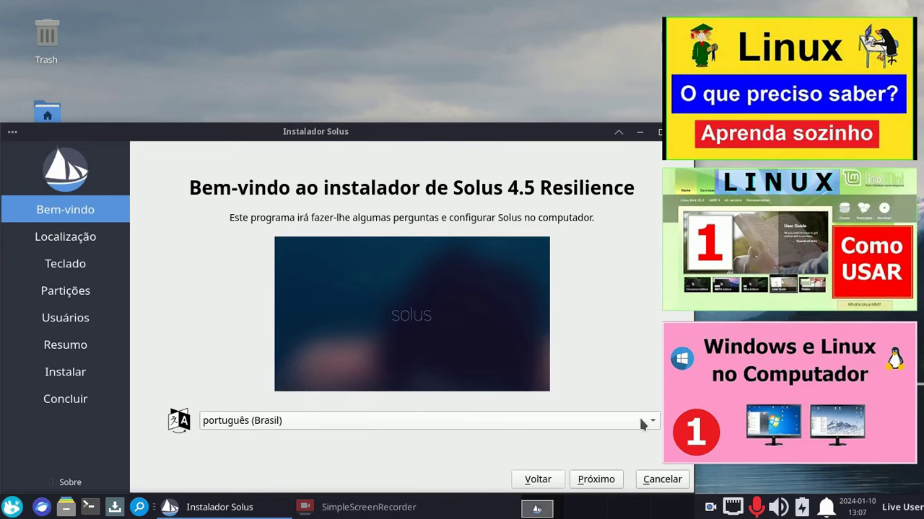
click(610, 485)
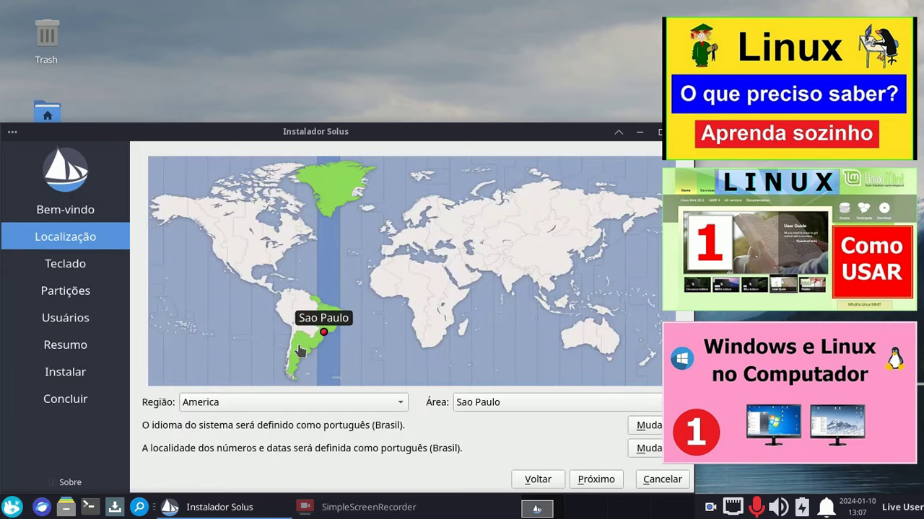
click(592, 481)
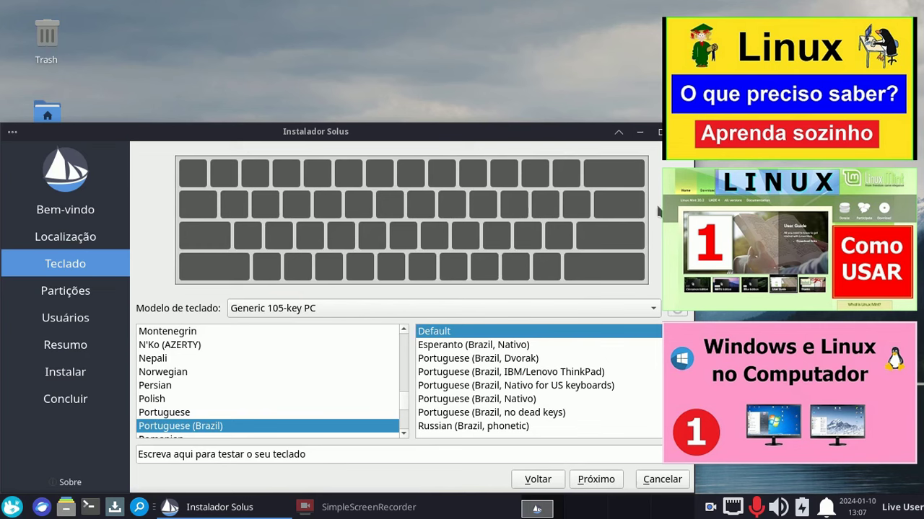
Test the Portuguese (Brazil) keyboard layout with "ççççç" and accept it with the Generic 105-key PC model.
click(409, 451)
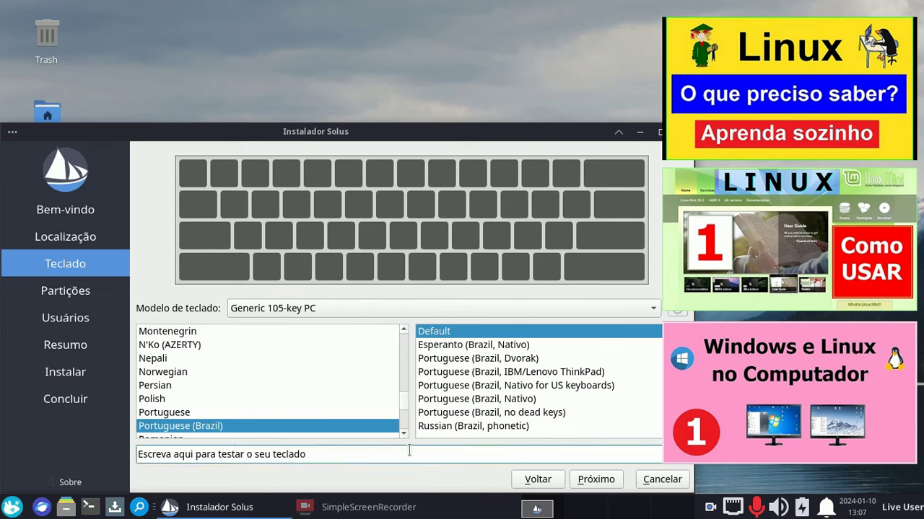
text(ççççç)
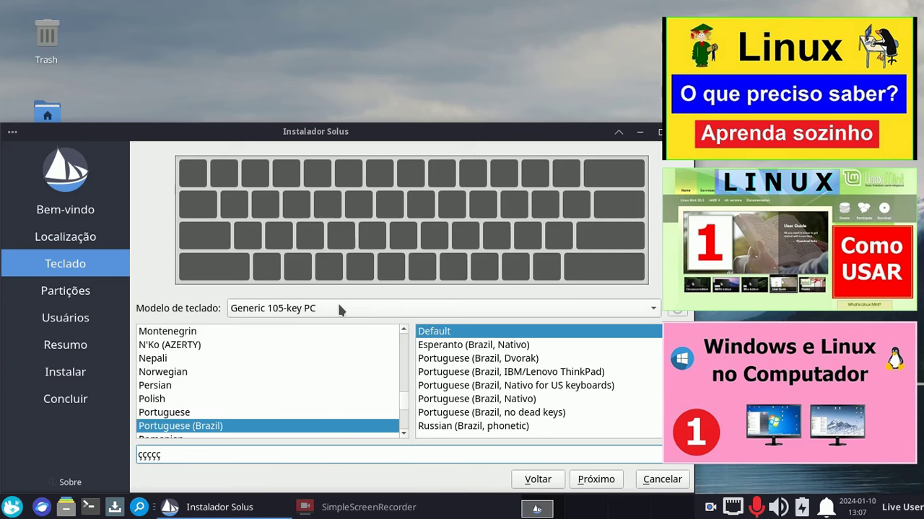
click(608, 307)
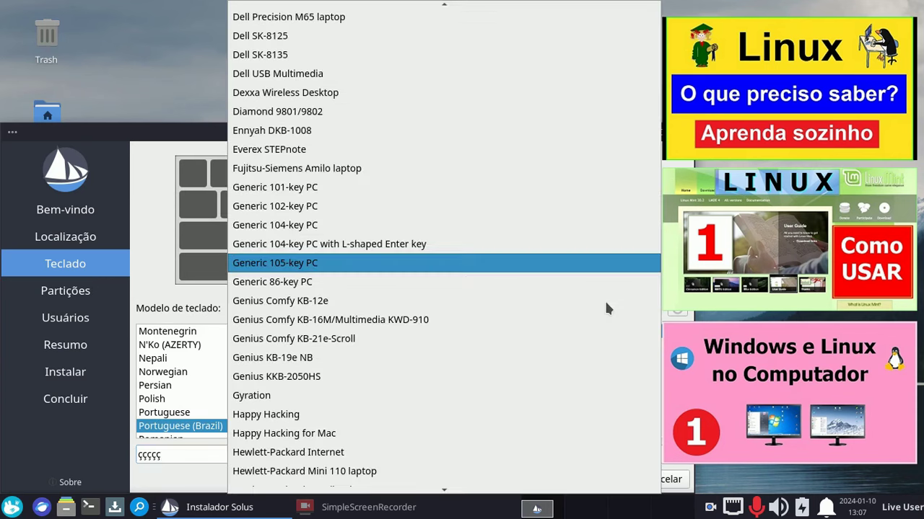
click(585, 274)
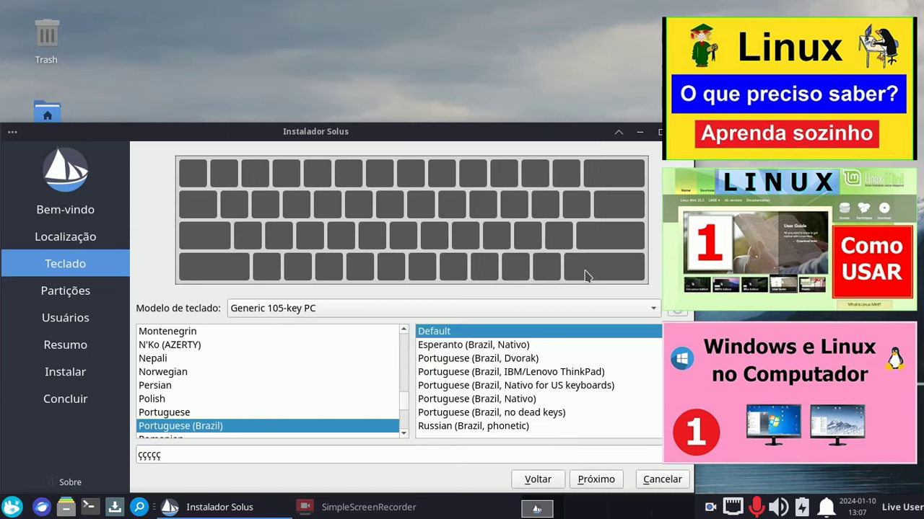
click(591, 479)
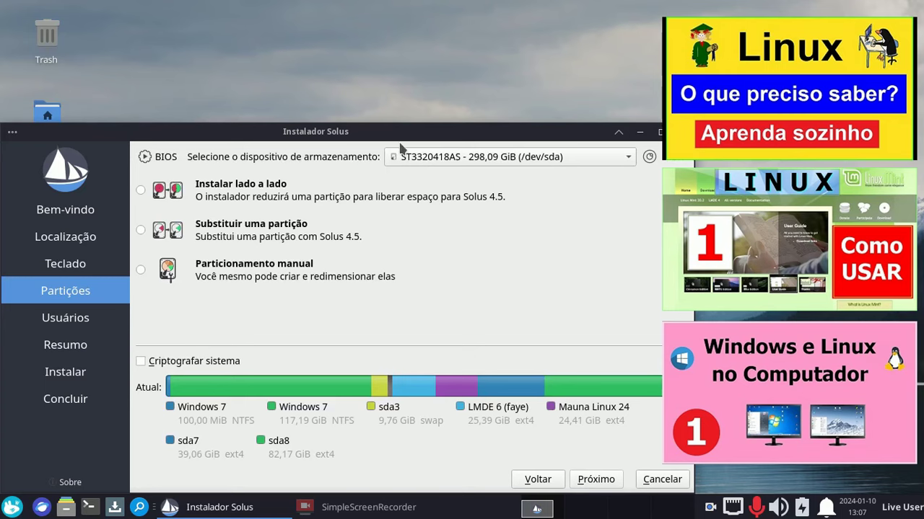
Select the WDC /dev/sdb disk as the storage device to examine its installation options.
drag(399, 132, 413, 98)
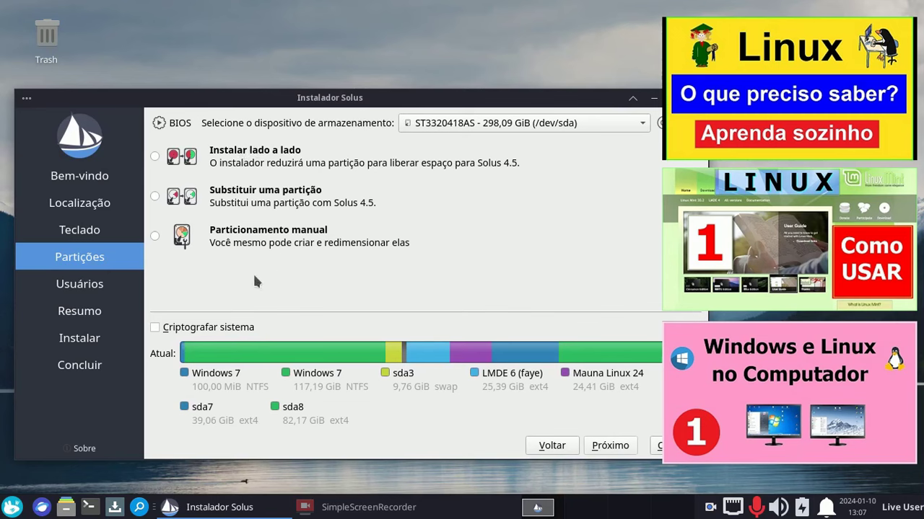
click(562, 124)
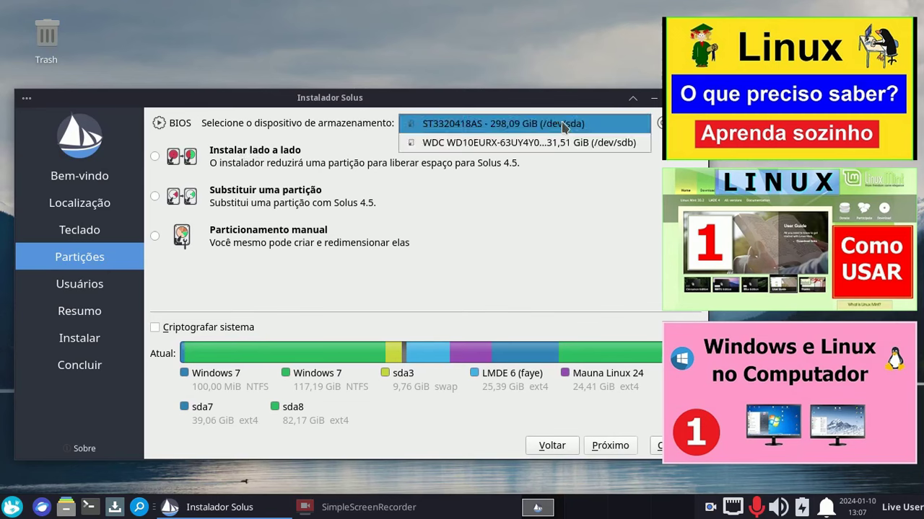
click(559, 141)
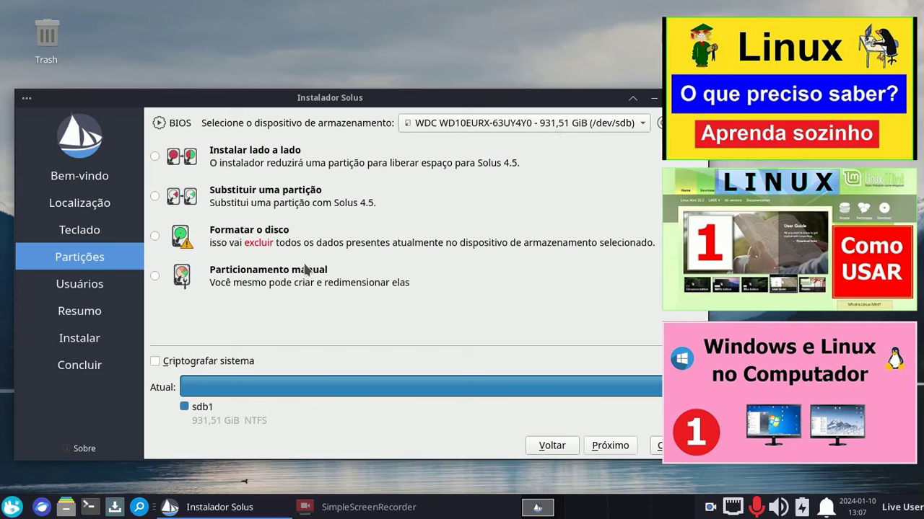
Set the storage device to ST3320418AS (/dev/sda) and continue with manual partitioning (Particionamento manual).
click(527, 124)
click(527, 107)
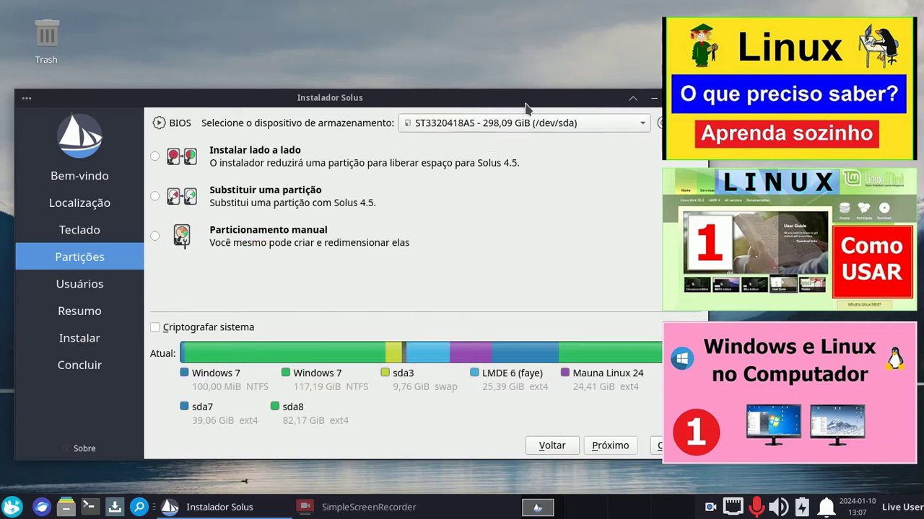
click(156, 235)
click(603, 447)
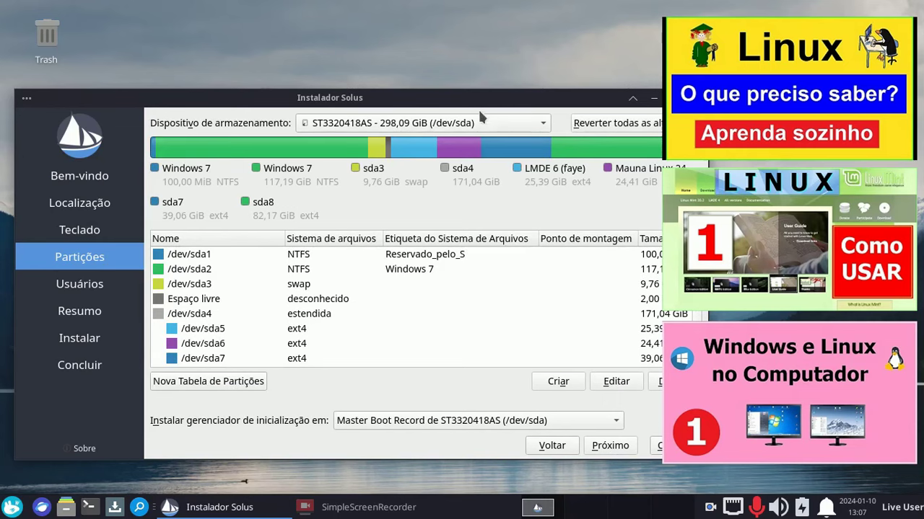
Examine the partitions of the ST3320418AS disk by selecting /dev/sda3, /dev/sda5 and /dev/sda7 in the partition list.
drag(476, 100, 461, 106)
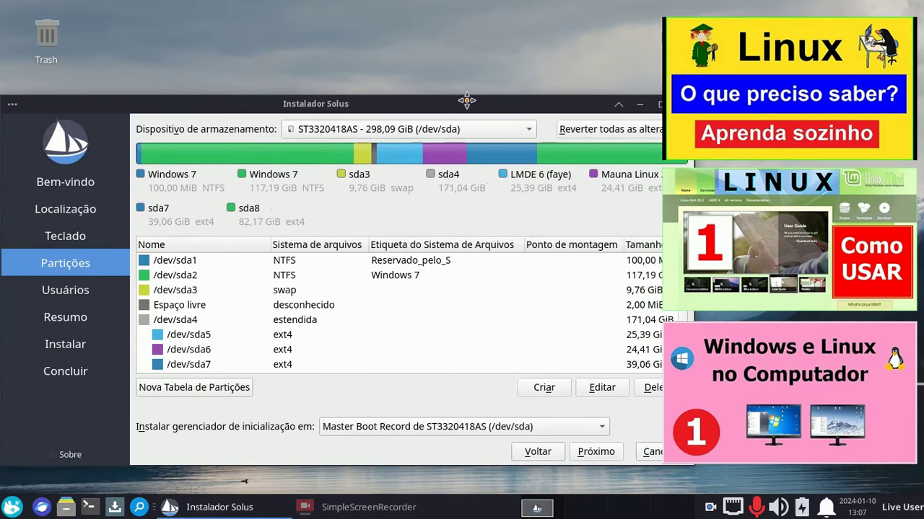
click(303, 291)
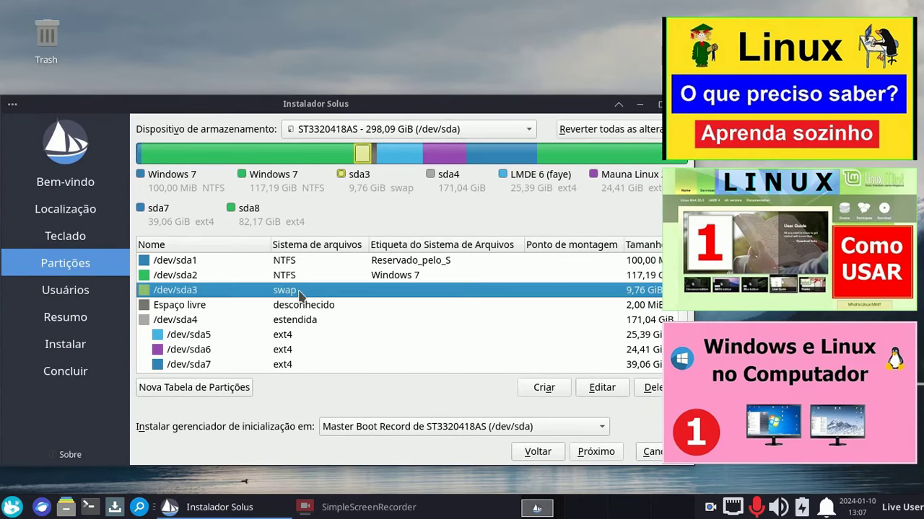
click(292, 335)
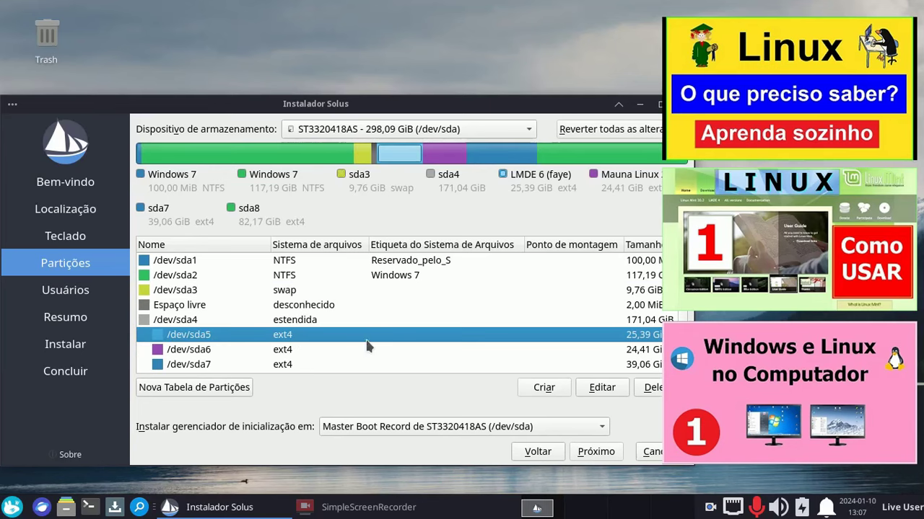
scroll(376, 332, down, 1)
click(287, 351)
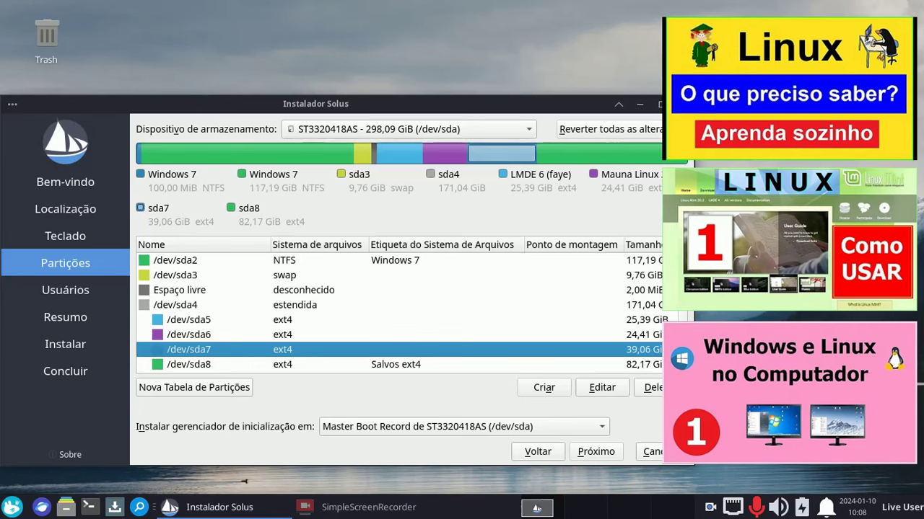
Cancel the Solus installation and confirm closing the installer, discarding all changes.
click(653, 452)
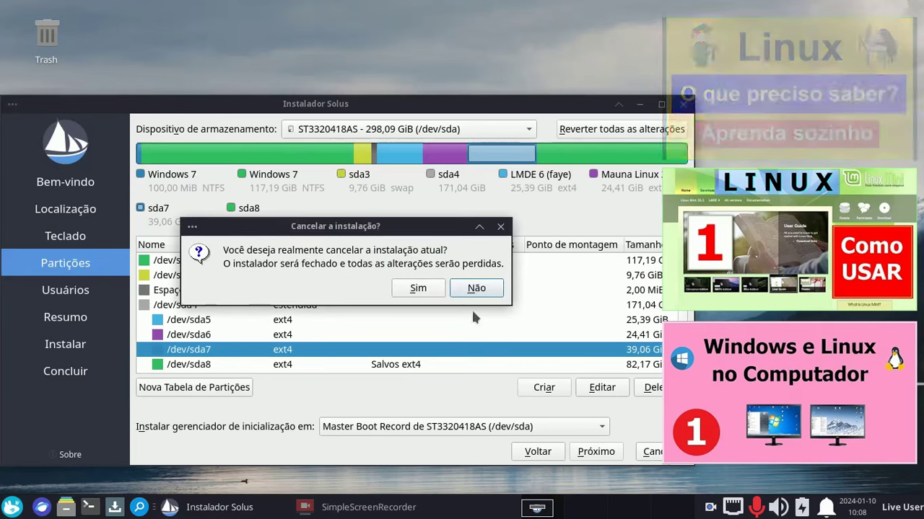
click(416, 288)
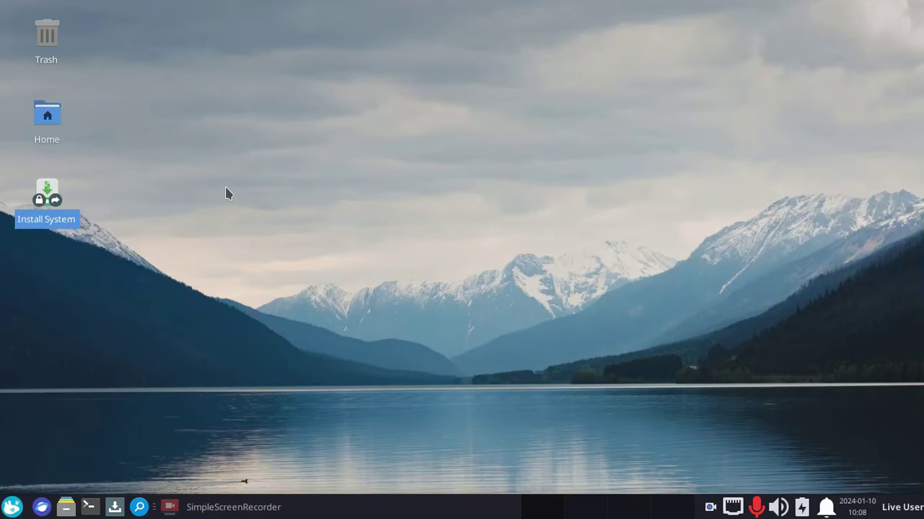